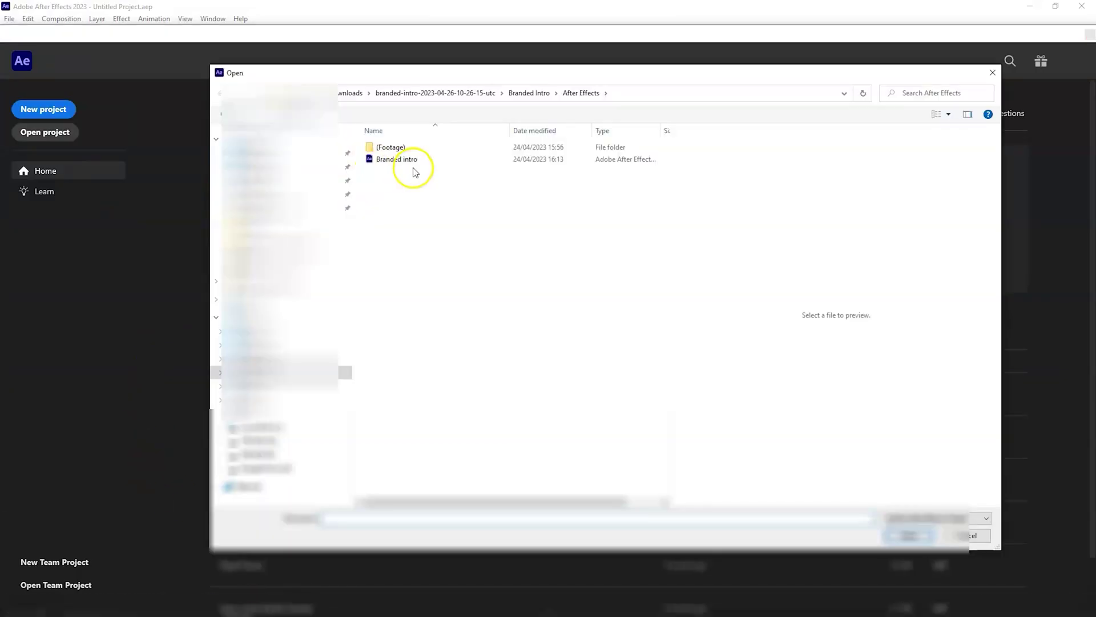
Open Branded intro.aep and accept its conversion from the older After Effects version
click(401, 158)
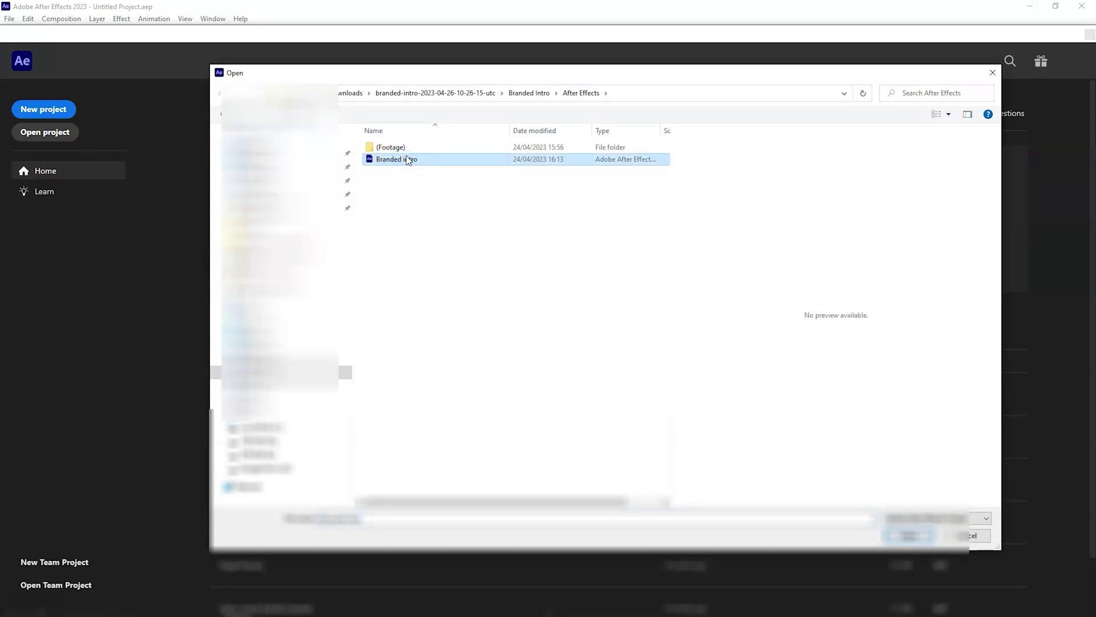
double_click(408, 159)
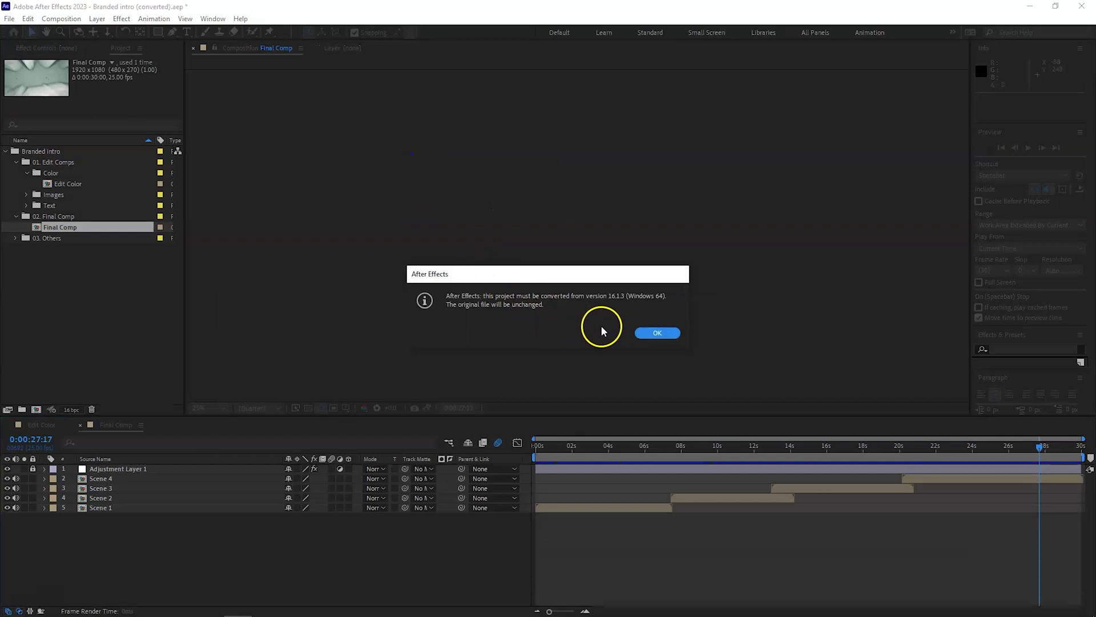
click(657, 333)
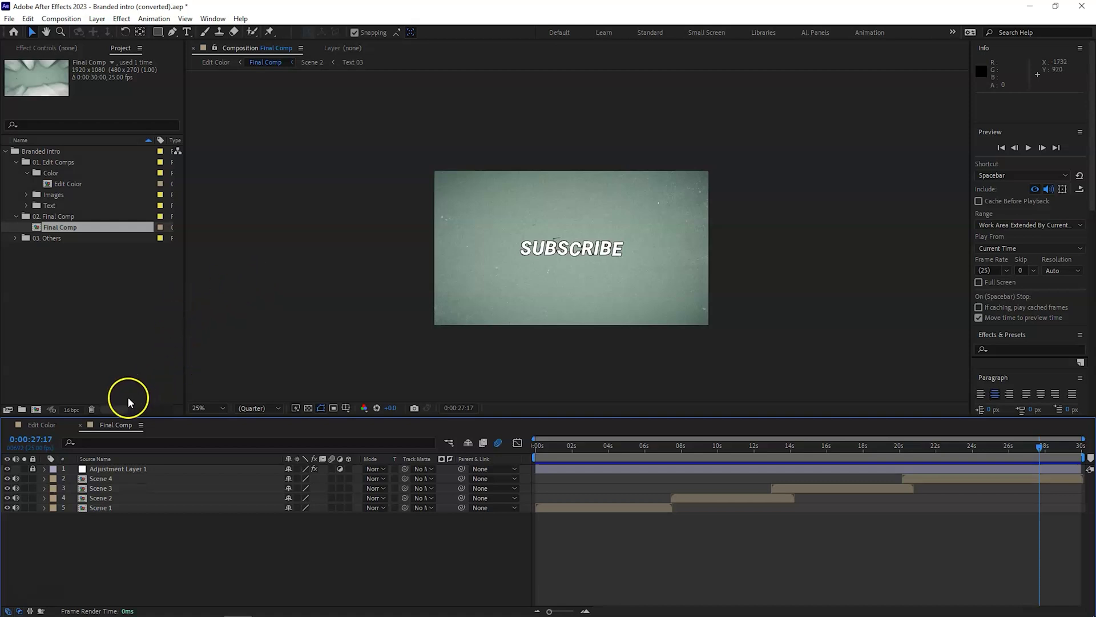
Collapse the Color and 02. Final Comp folders and expand Images to list Images 01–12
click(27, 173)
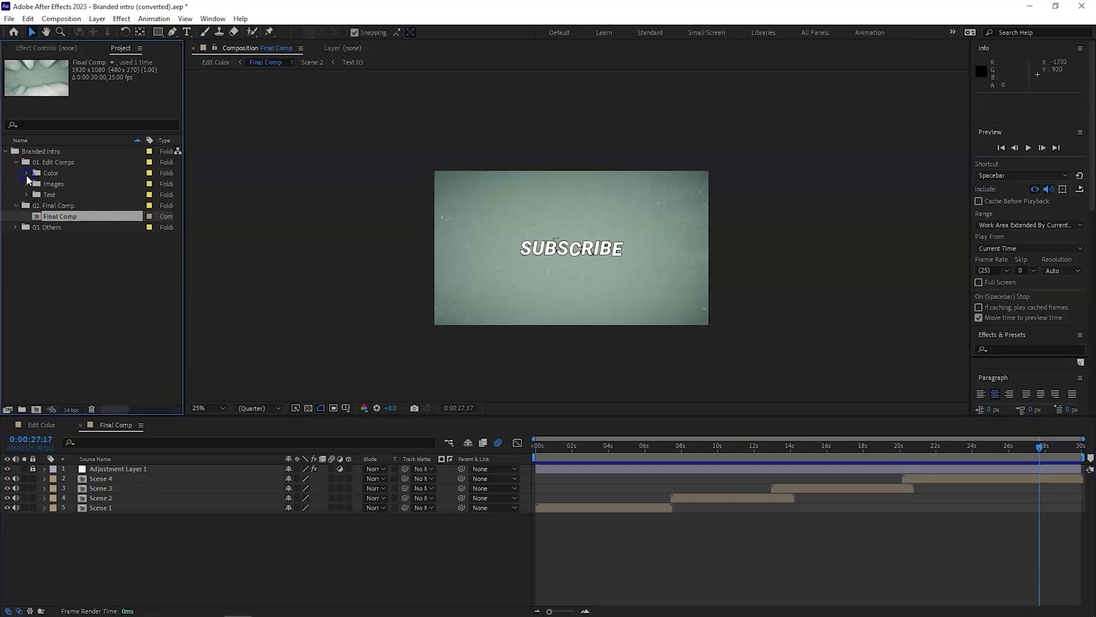
click(16, 206)
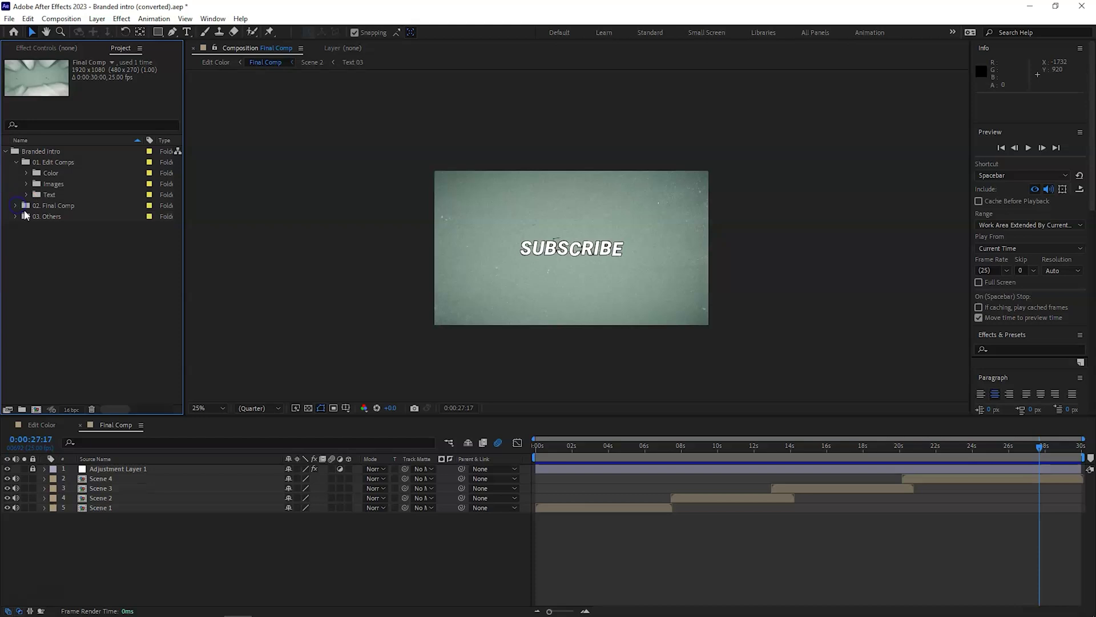
click(54, 161)
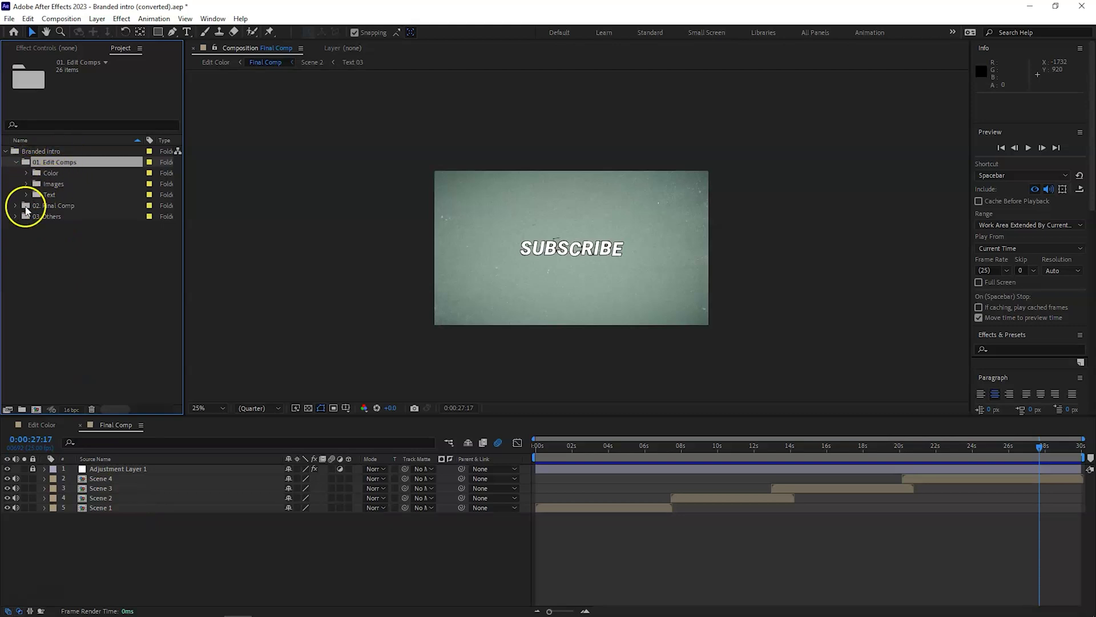
click(16, 217)
click(16, 220)
click(36, 173)
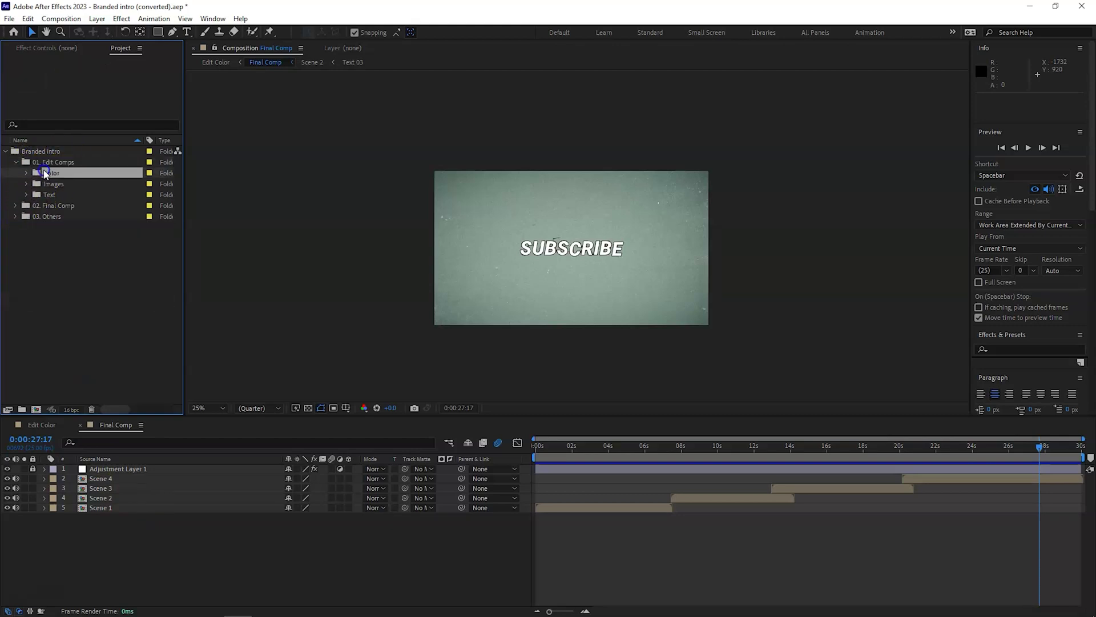
click(484, 443)
key(Home)
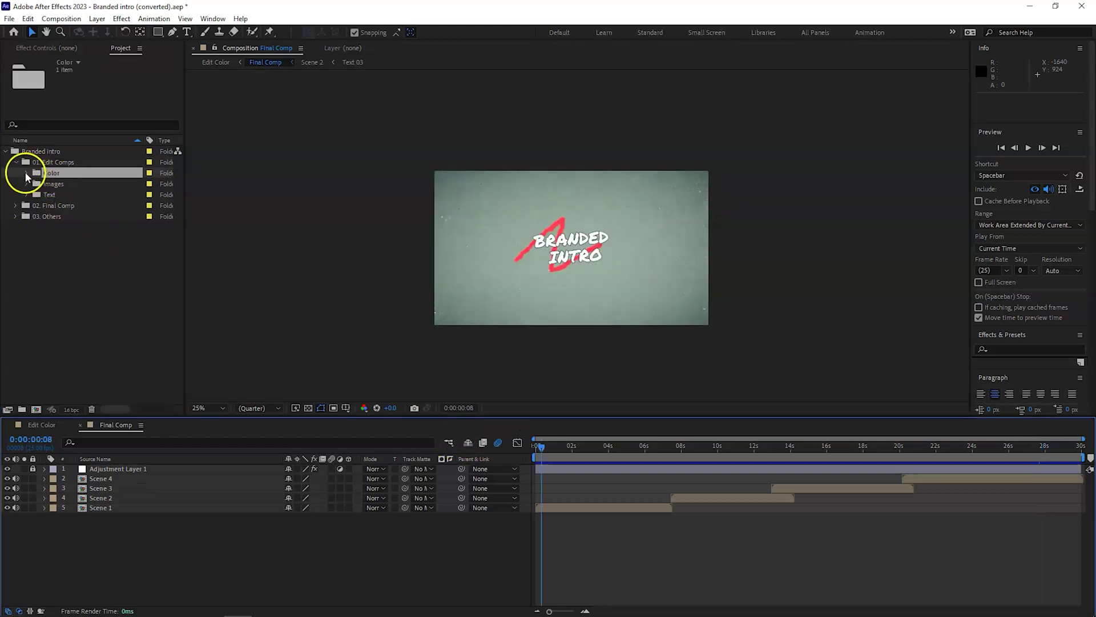
click(26, 184)
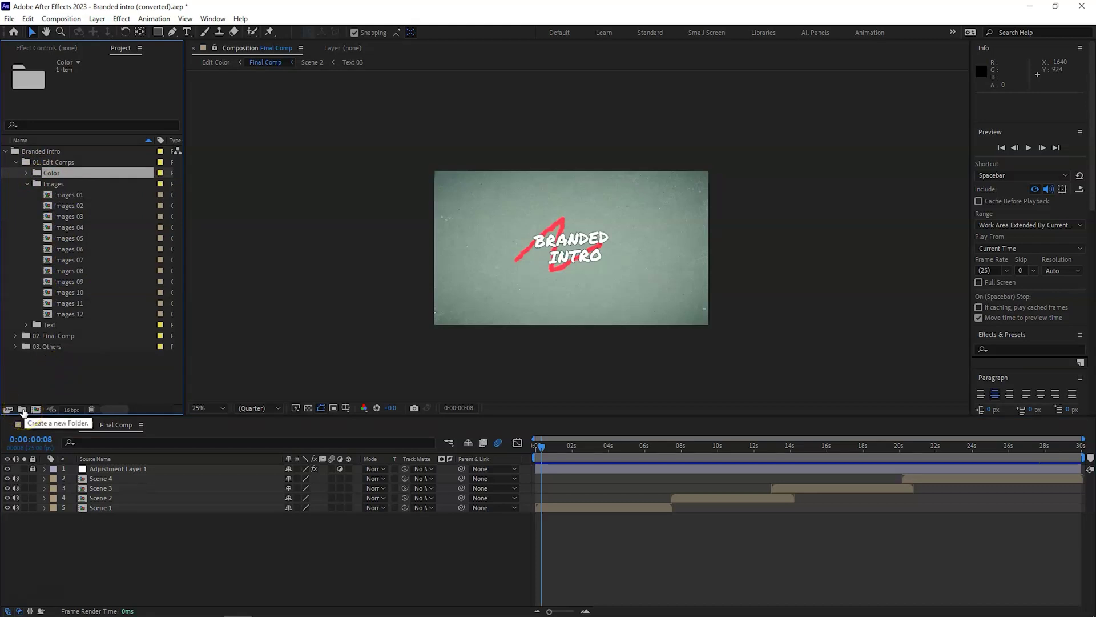
Create a root-level project folder named Media, then begin importing new footage
click(22, 410)
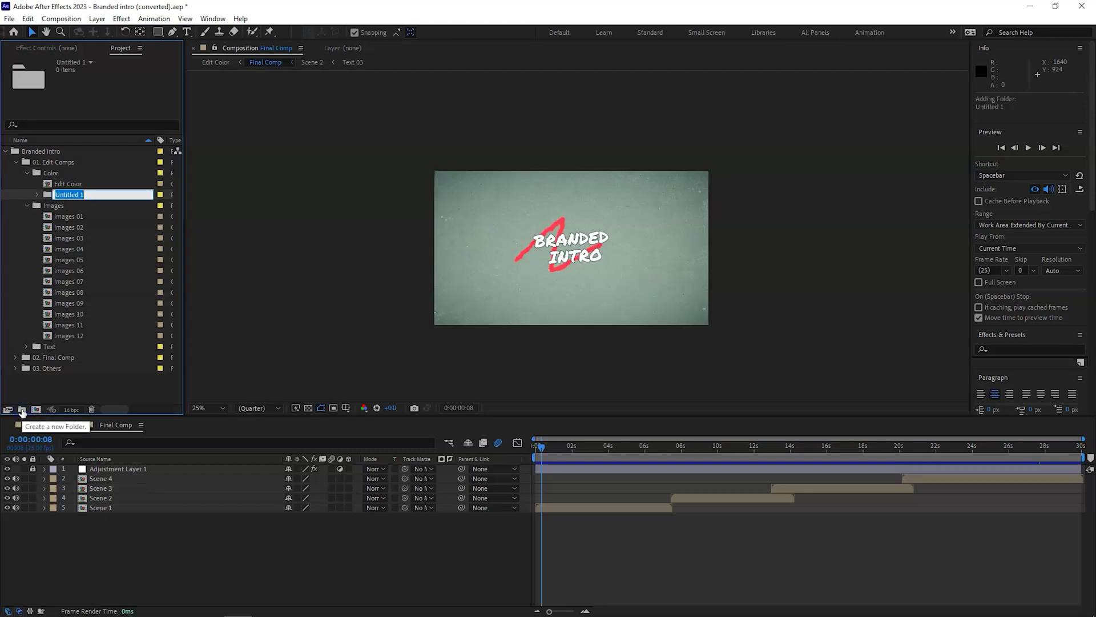
key(ctrl+z)
click(22, 409)
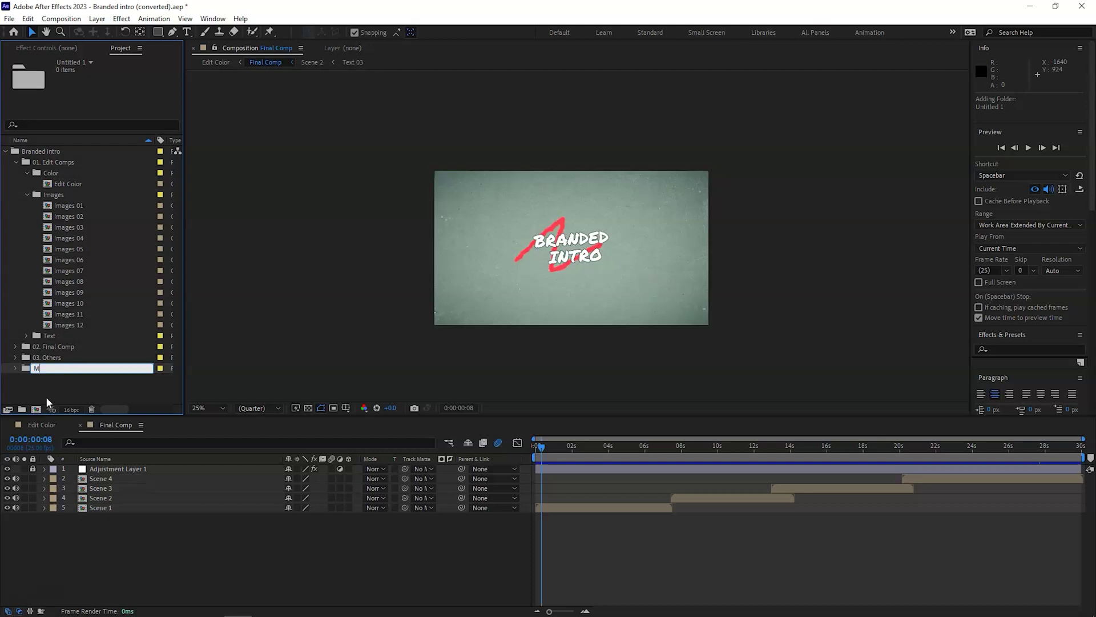
key(Return)
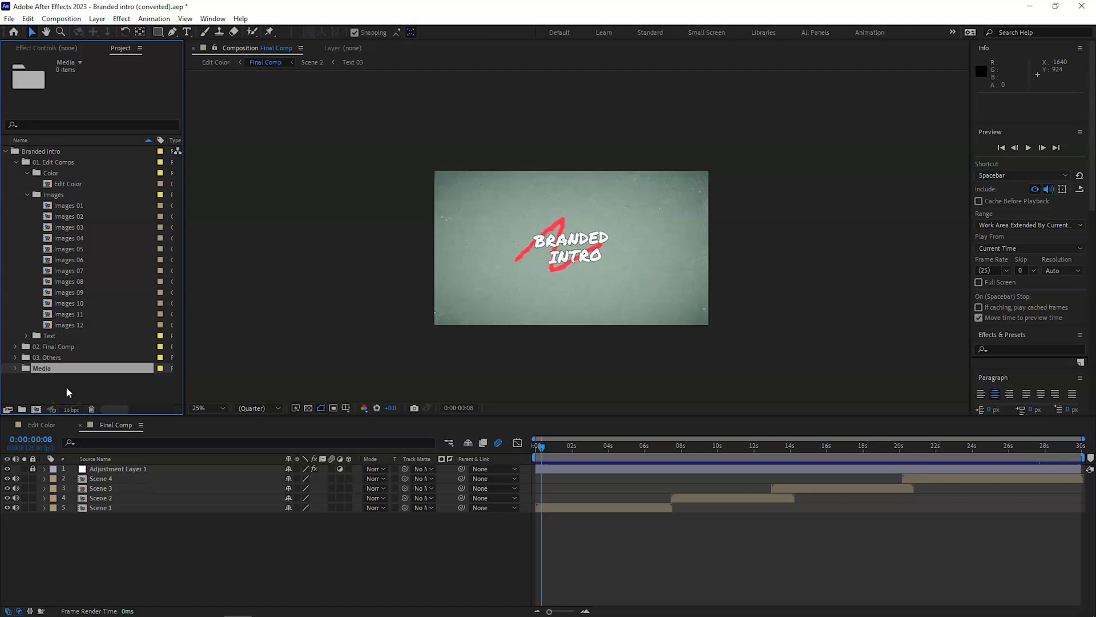
double_click(67, 392)
Import Nike trainers.avif into the Media folder and preview Final Comp's opening seconds
double_click(177, 117)
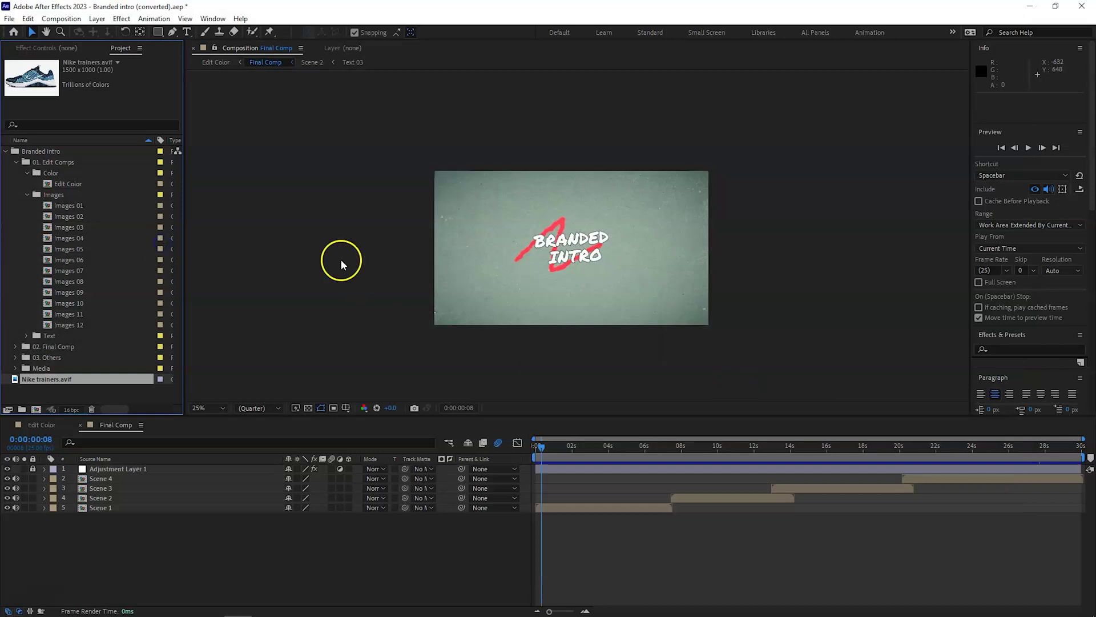
drag(43, 379, 50, 370)
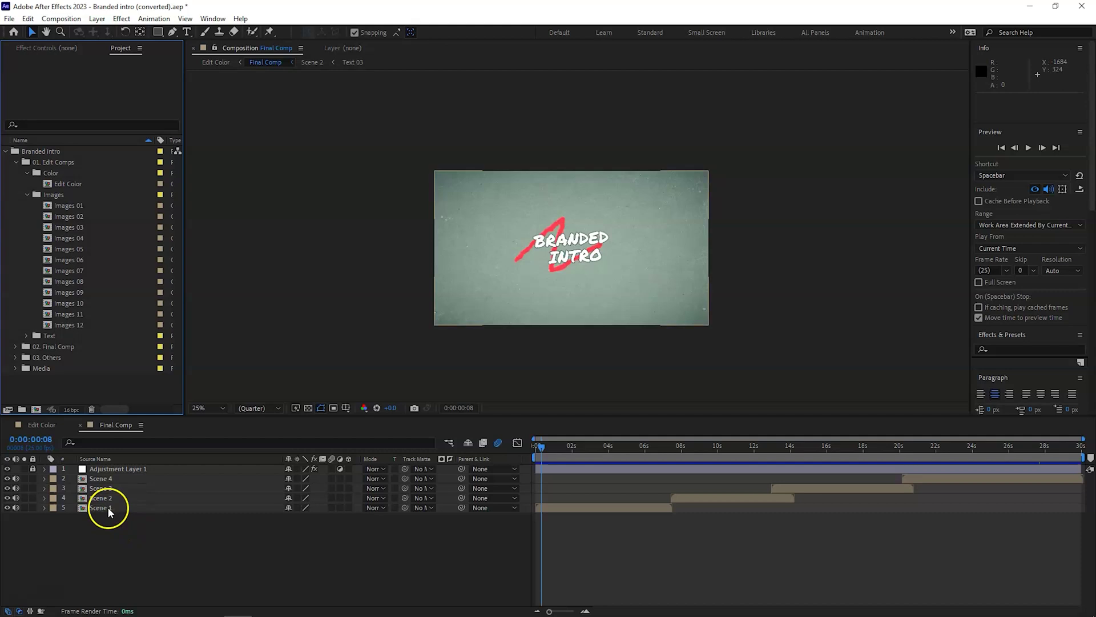
drag(540, 447, 550, 447)
key(space)
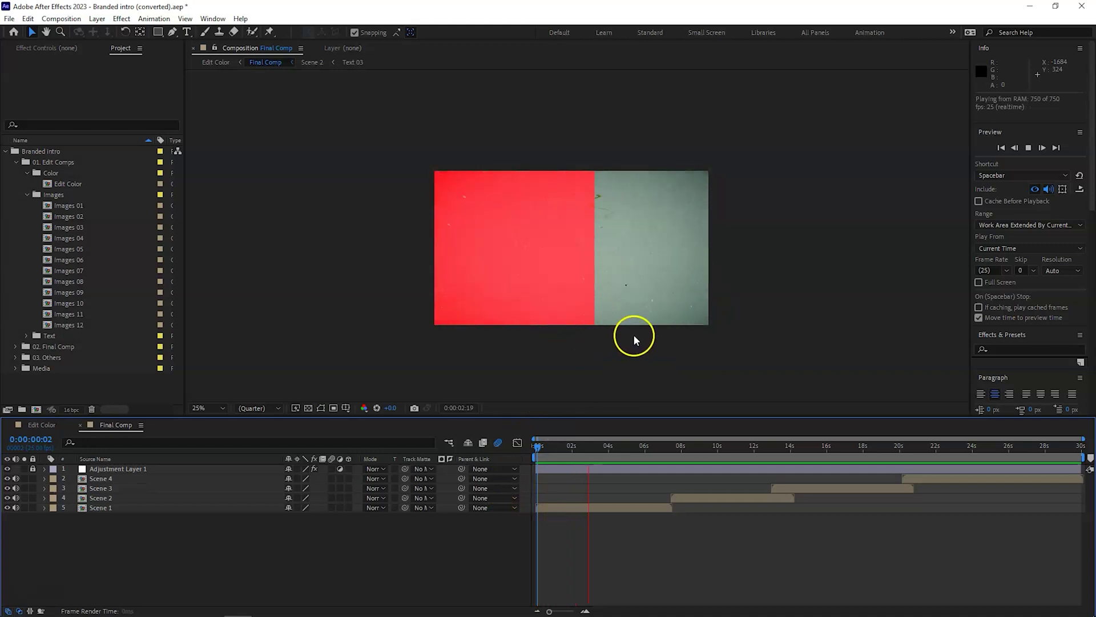
key(space)
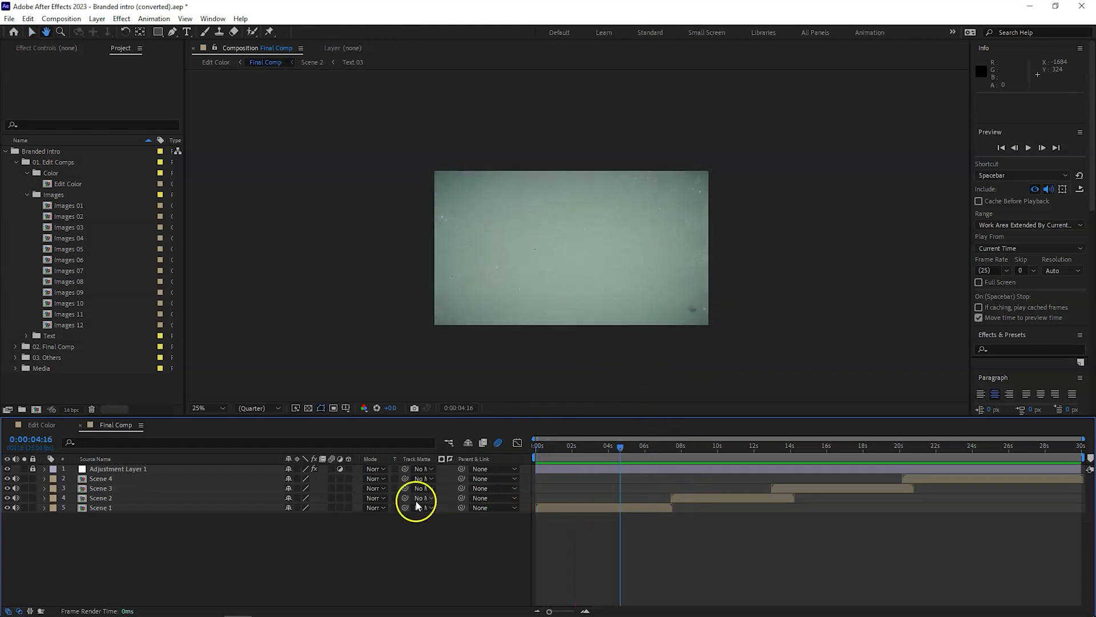
Open Scene 1, then open its layer 24 Text 01 precomp holding the BRANDED INTRO title
double_click(110, 510)
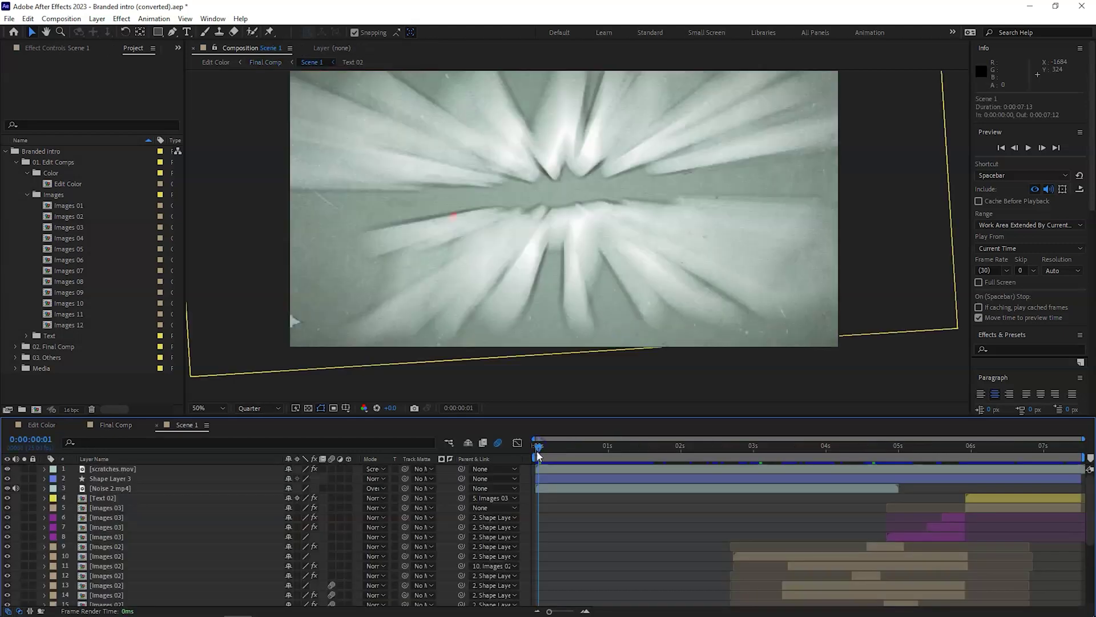
click(583, 468)
scroll(577, 469, down, 4)
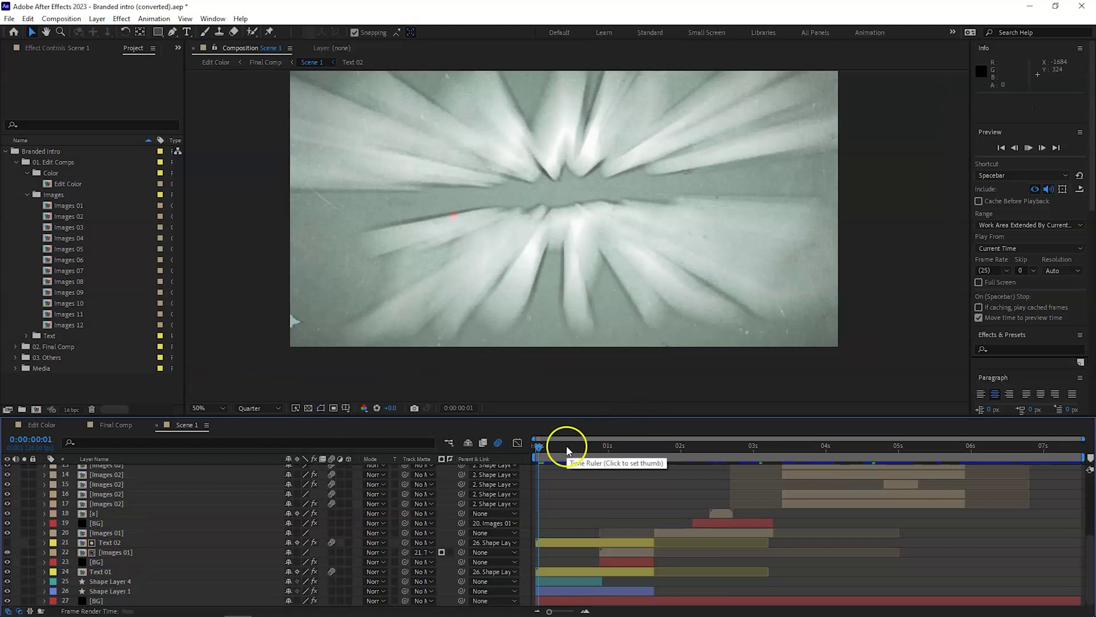
click(582, 445)
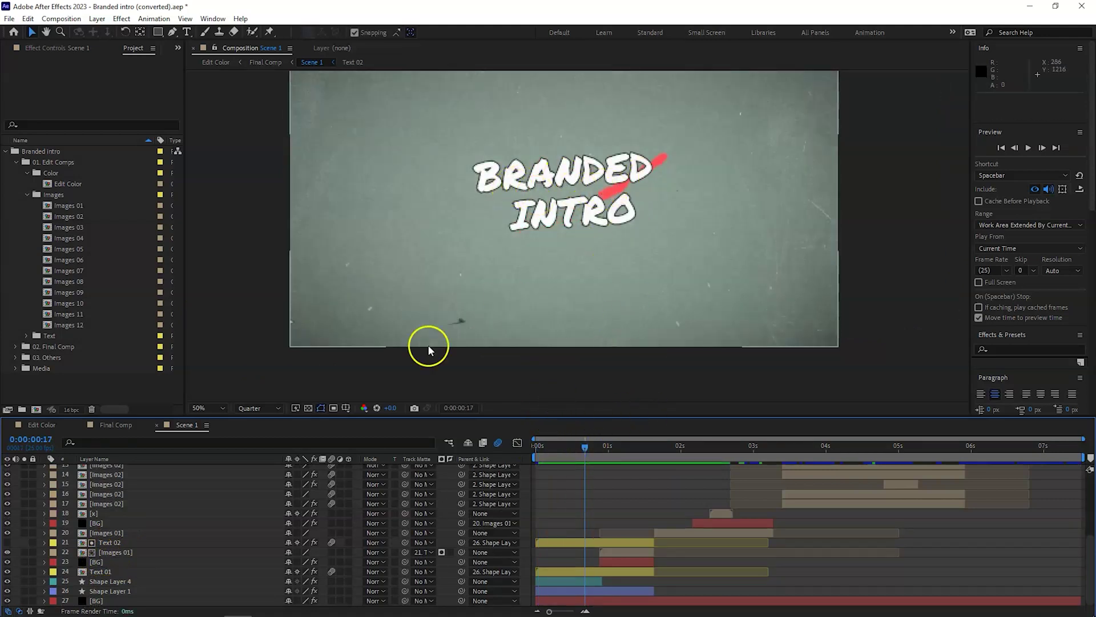
click(102, 572)
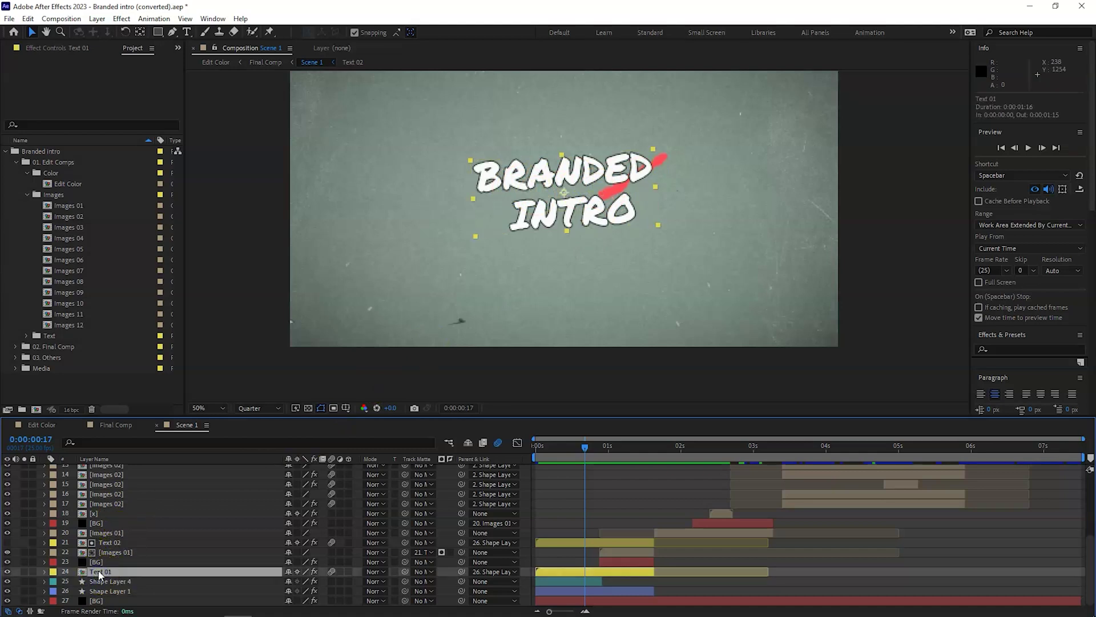
click(114, 572)
double_click(114, 572)
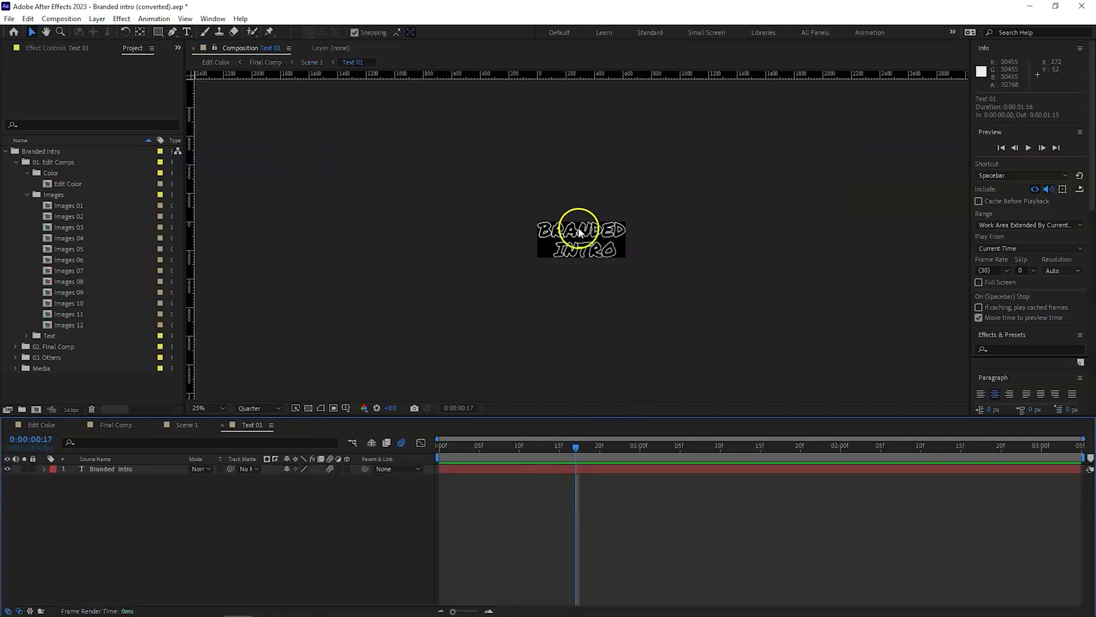
Replace BRANDED with NIKE so the title reads NIKE INTRO, then go back to Scene 1
double_click(117, 469)
click(575, 264)
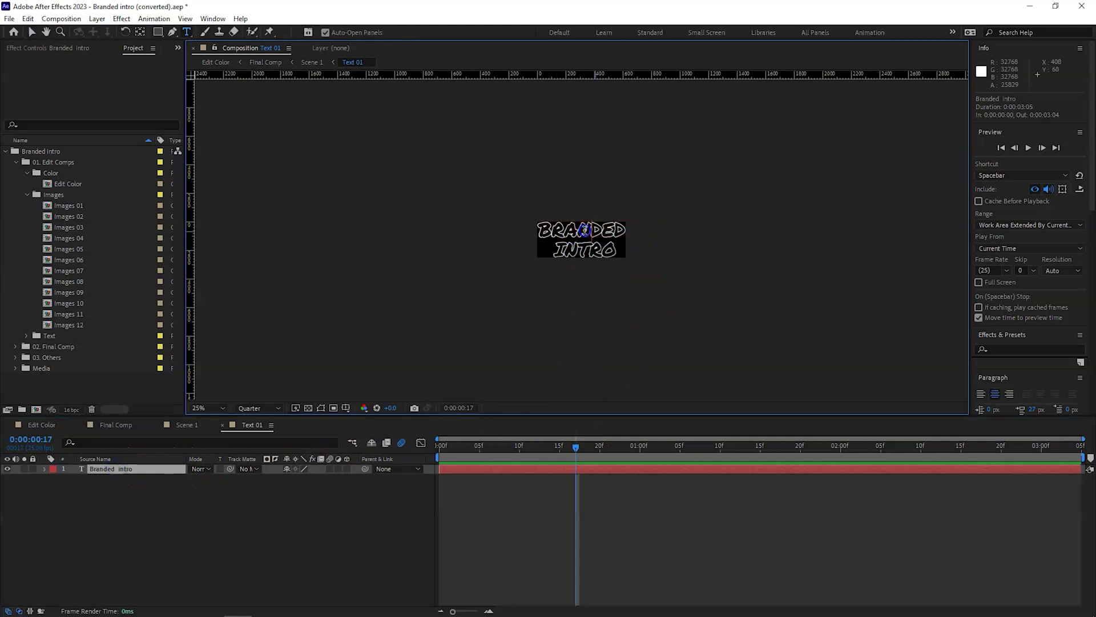
drag(625, 232, 552, 233)
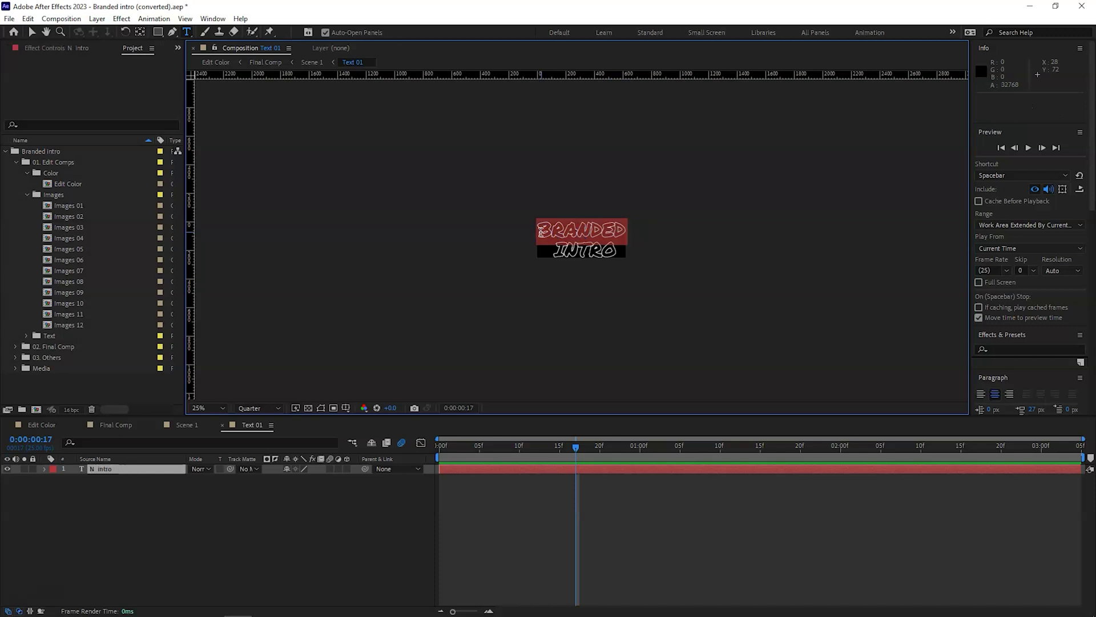
text(NIKE)
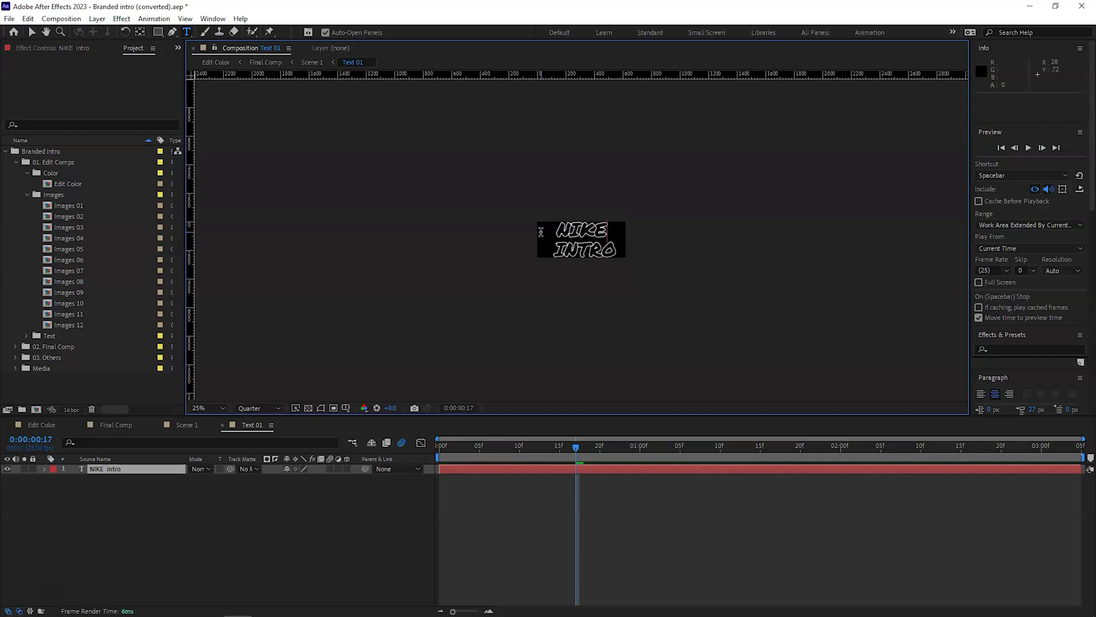
click(558, 232)
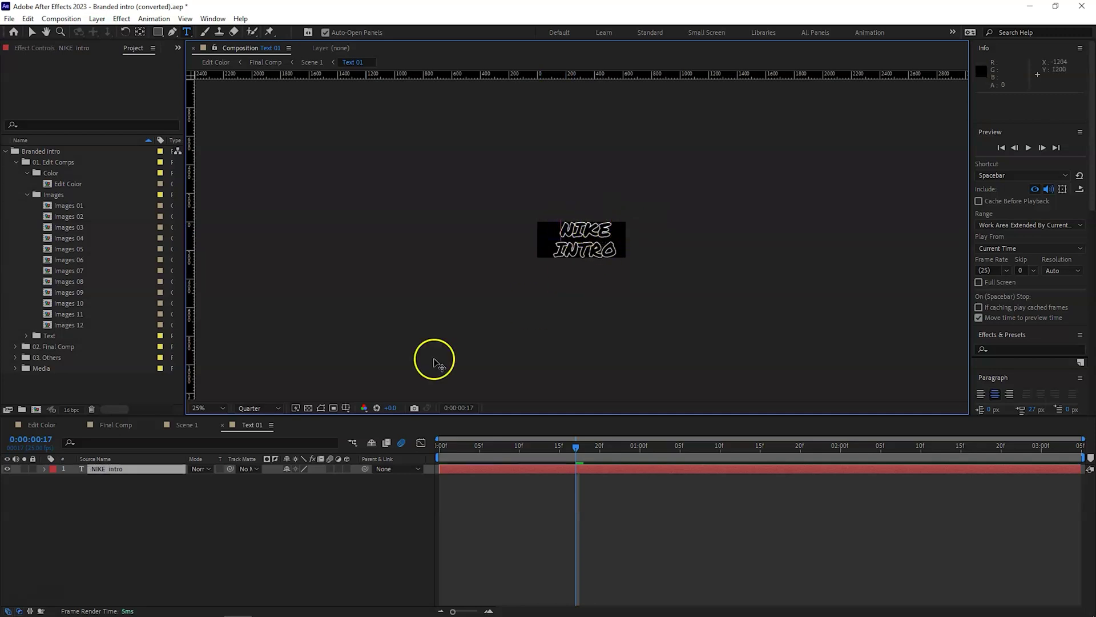
click(189, 425)
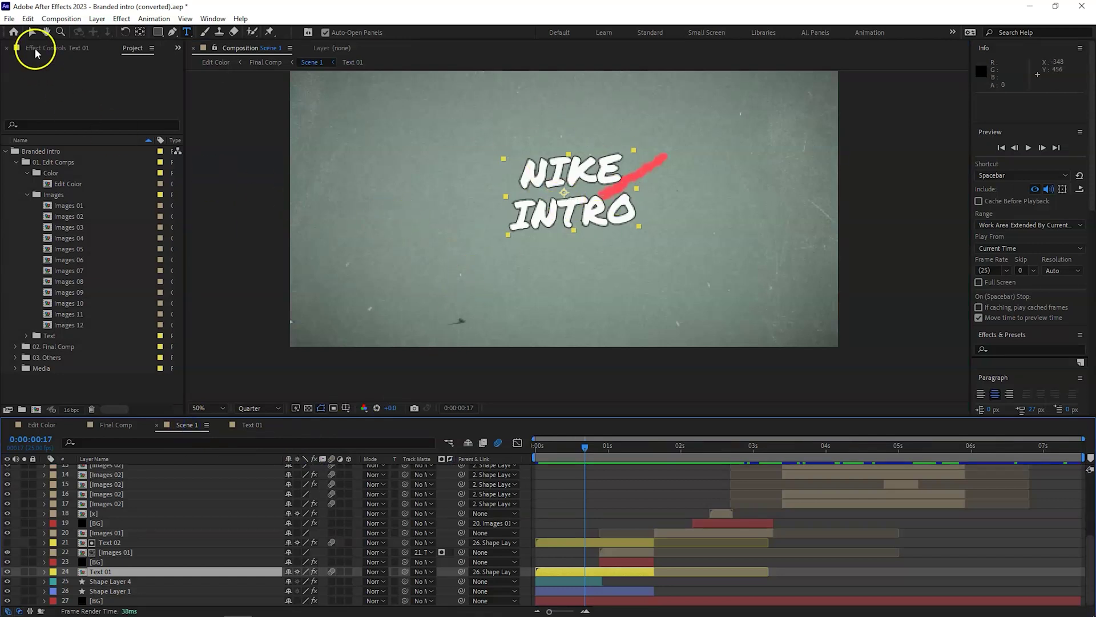
In Text 01's Composition Settings, enter a width of 700 and apply
click(32, 32)
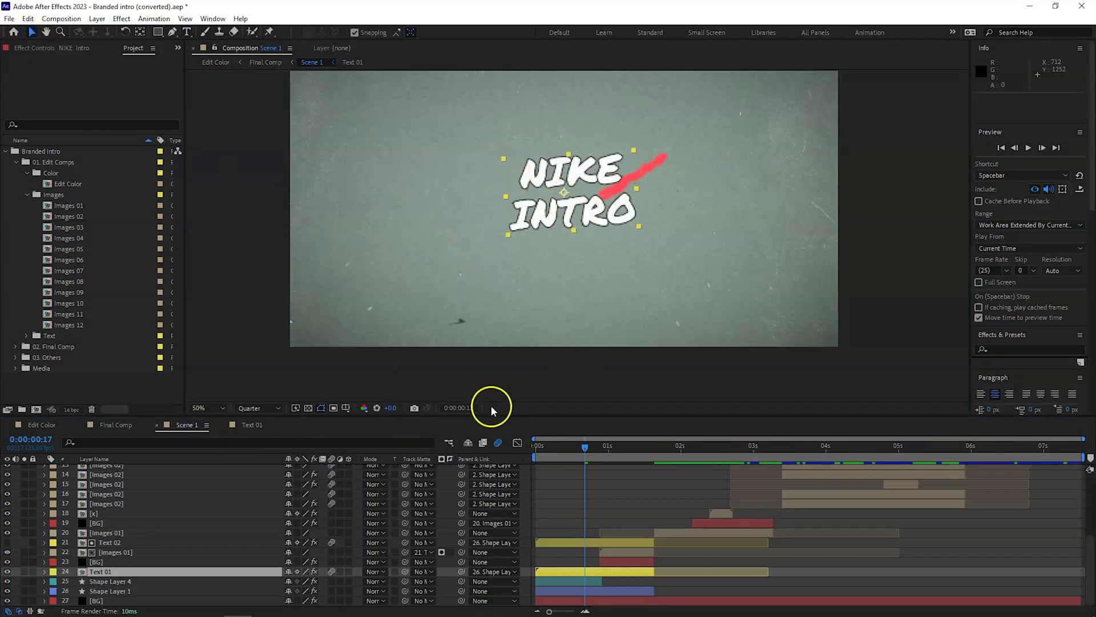
click(252, 427)
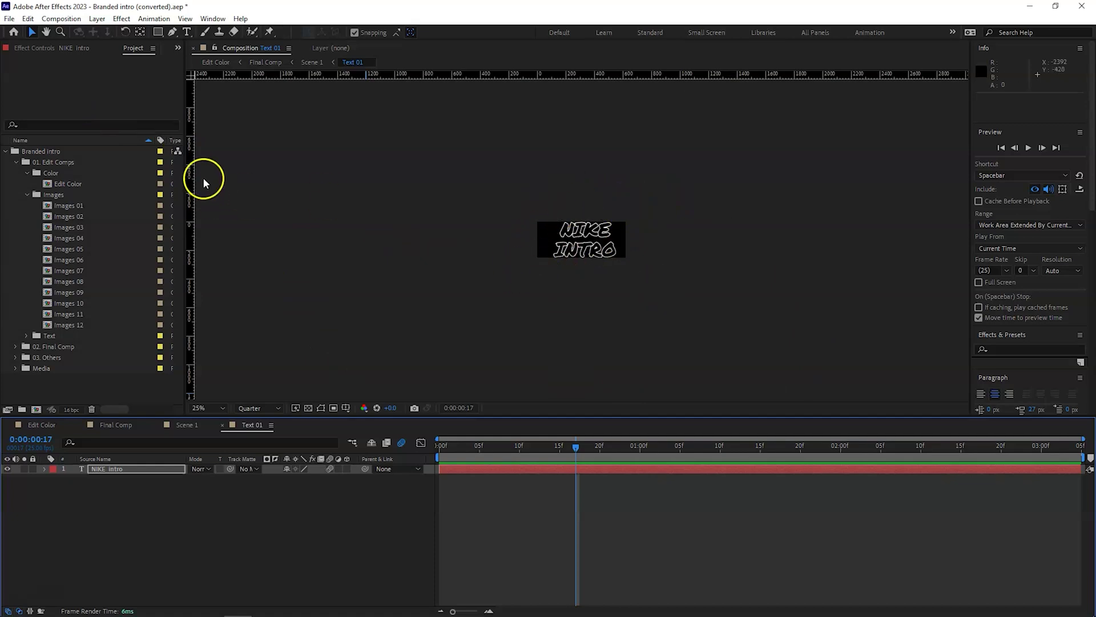
click(62, 19)
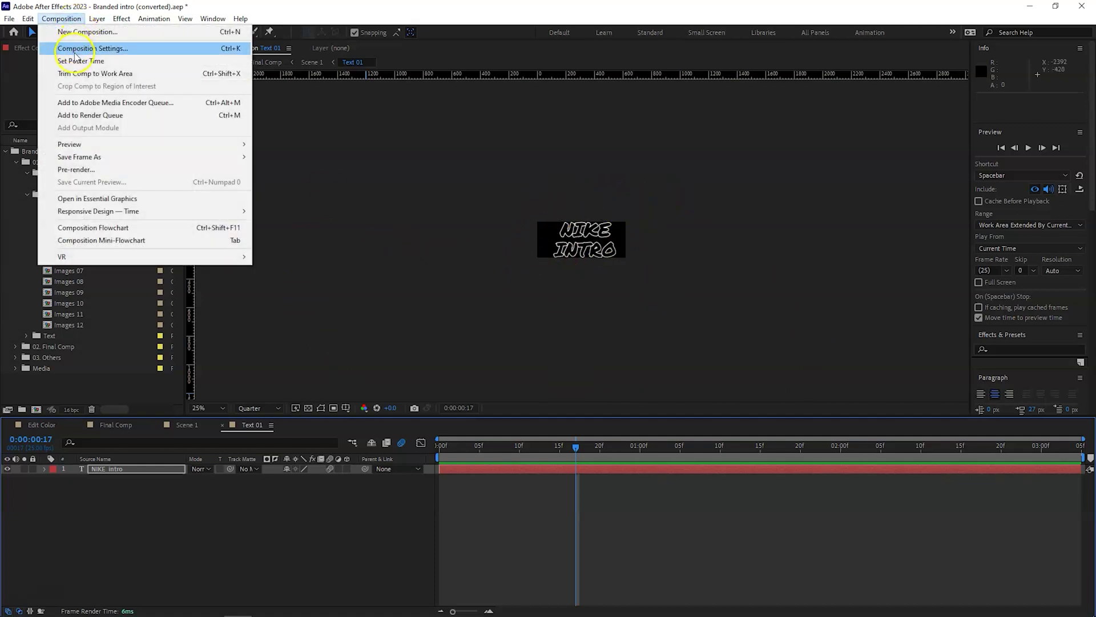
click(75, 50)
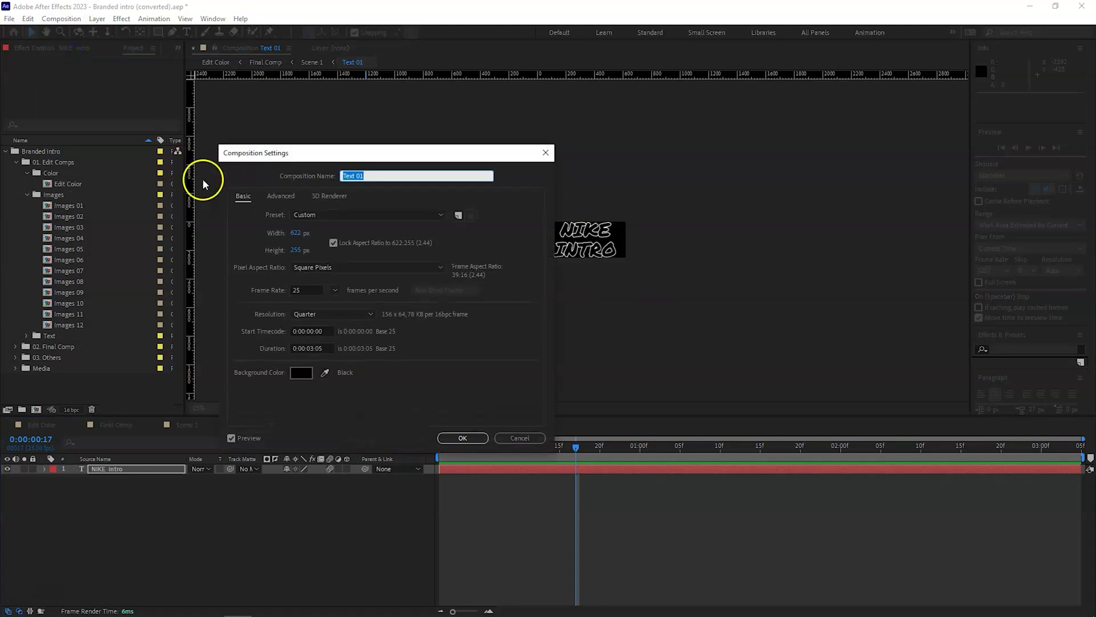
click(296, 234)
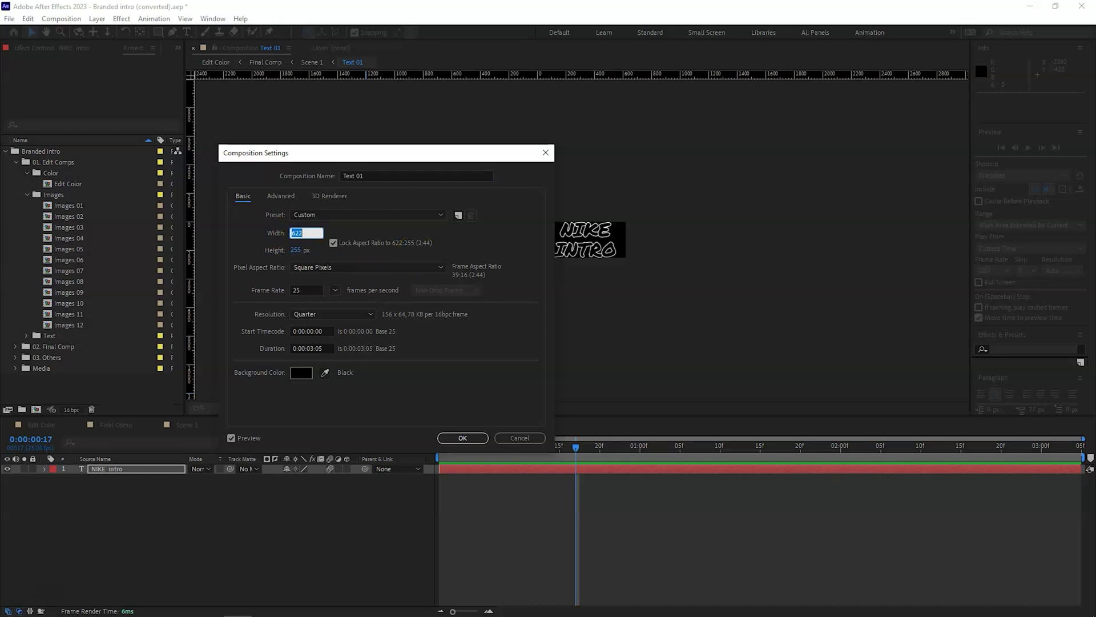
text(700)
key(Return)
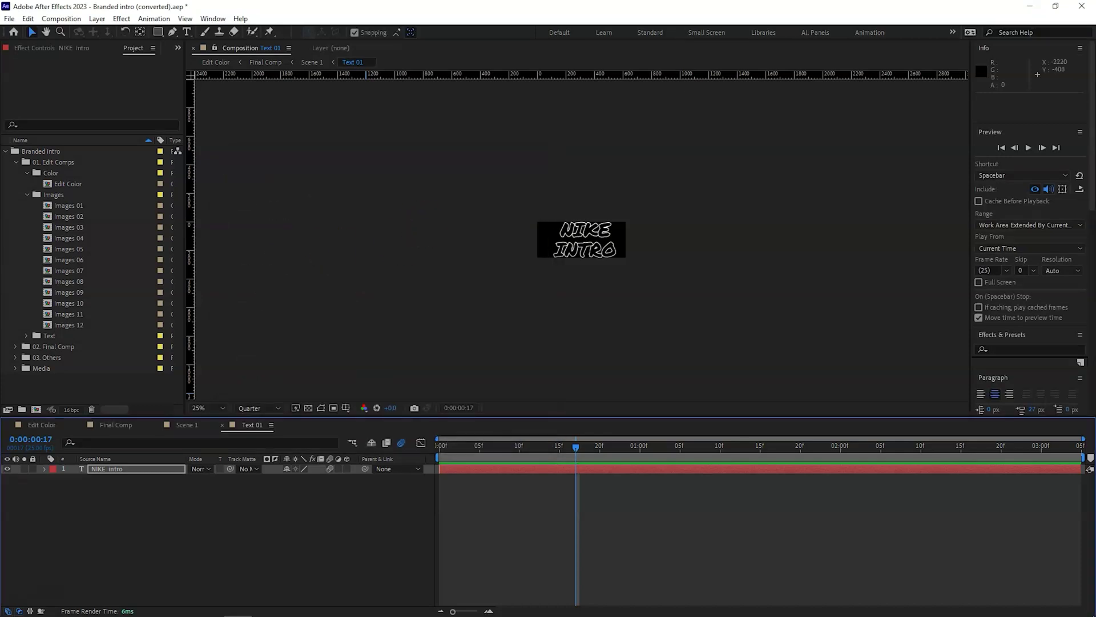
Re-enter the 700 px width in Composition Settings, making Text 01 700 × 287, then show Scene 1
click(61, 19)
click(83, 44)
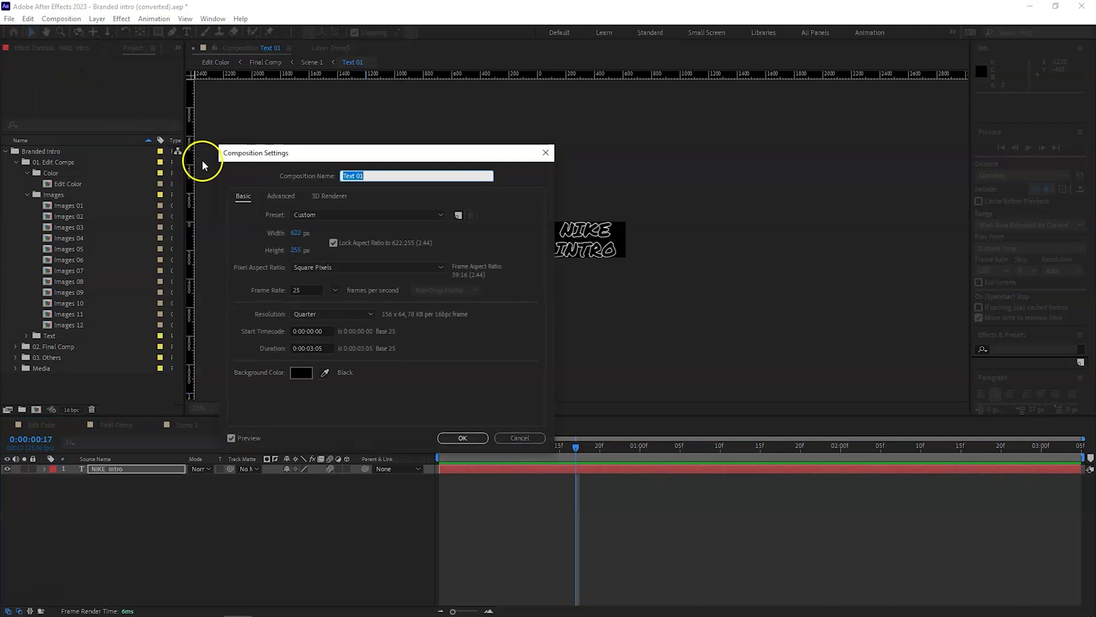
click(293, 234)
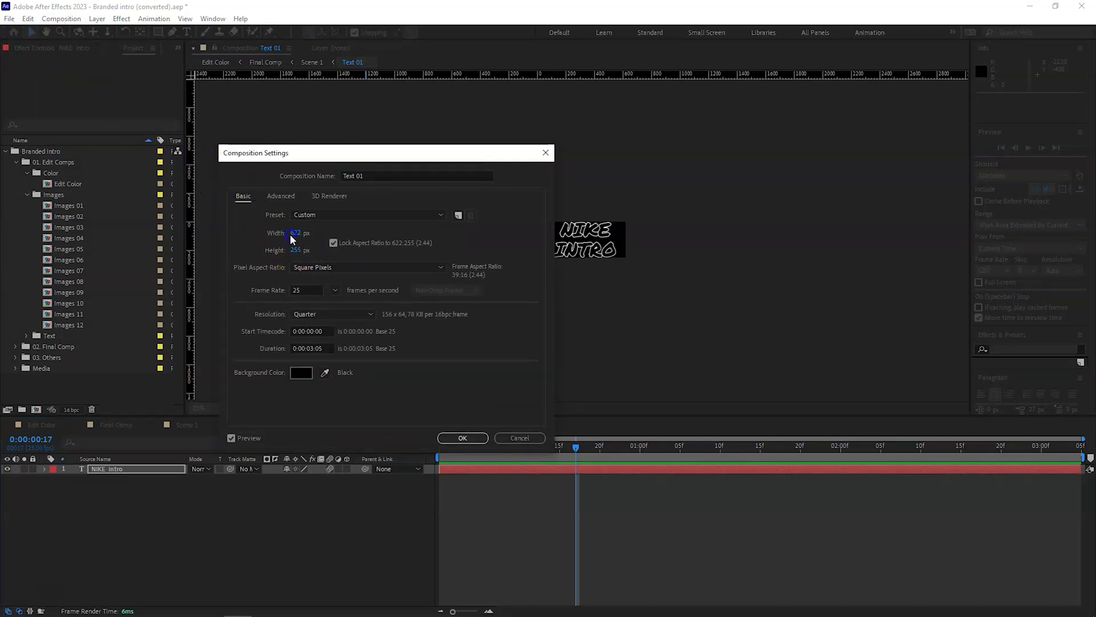
drag(291, 237, 294, 238)
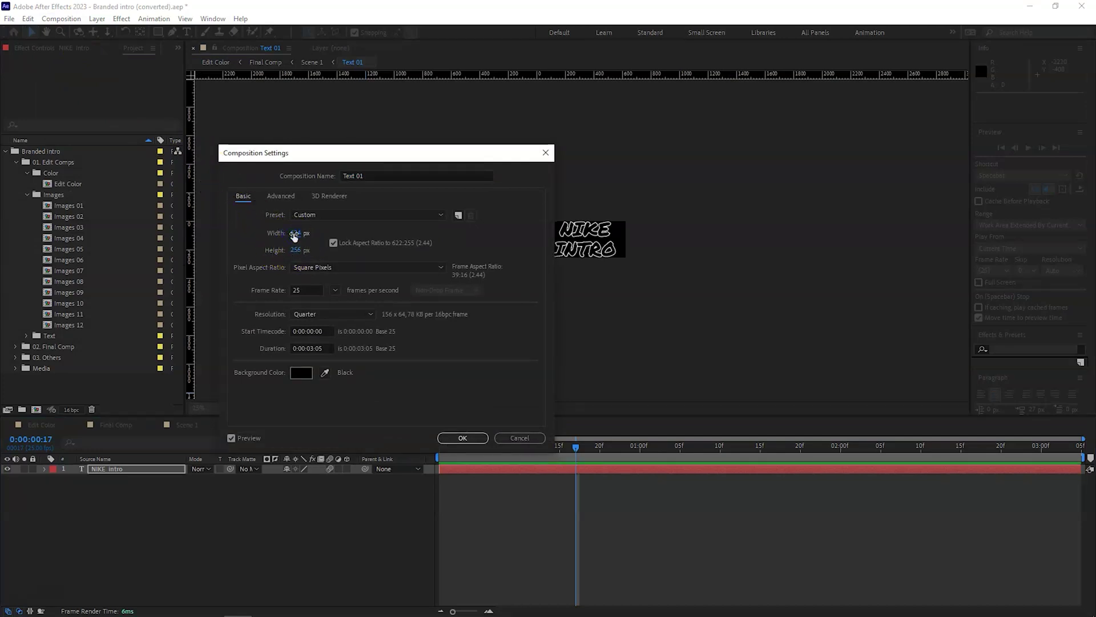
click(294, 236)
text(700)
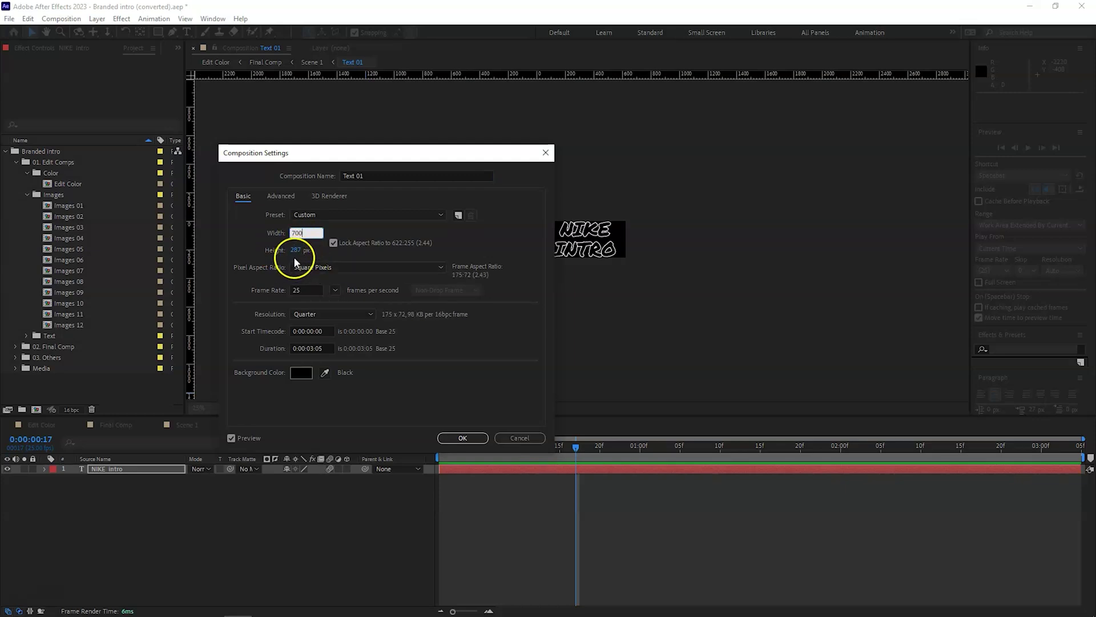
click(456, 436)
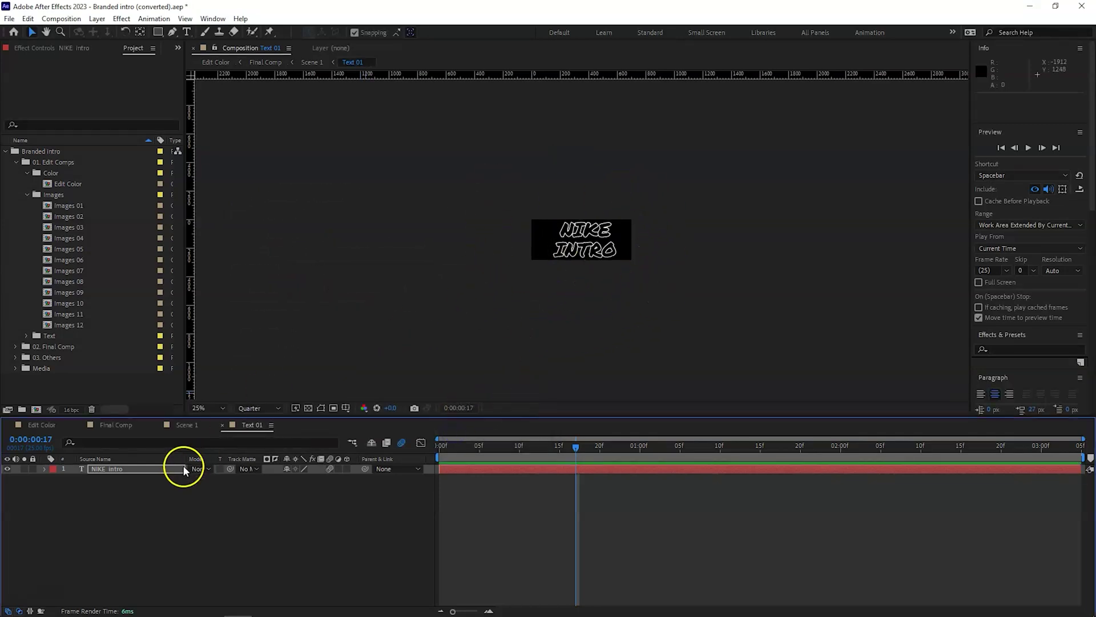
click(187, 425)
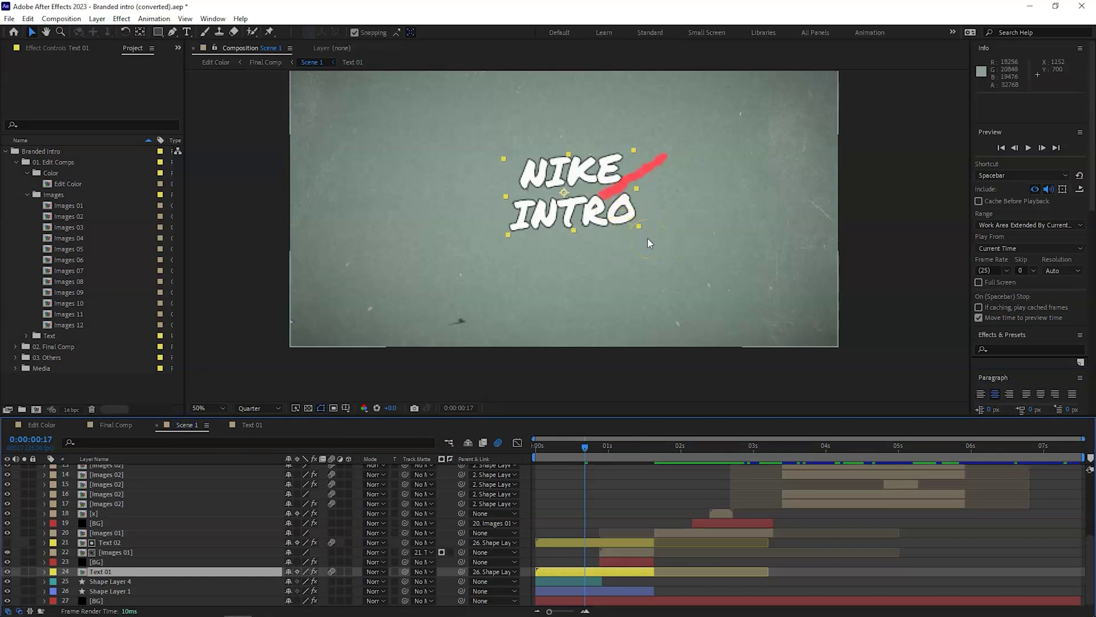
Close the Text 01 timeline, rewind Scene 1 to the start and preview the NIKE INTRO animation
click(252, 427)
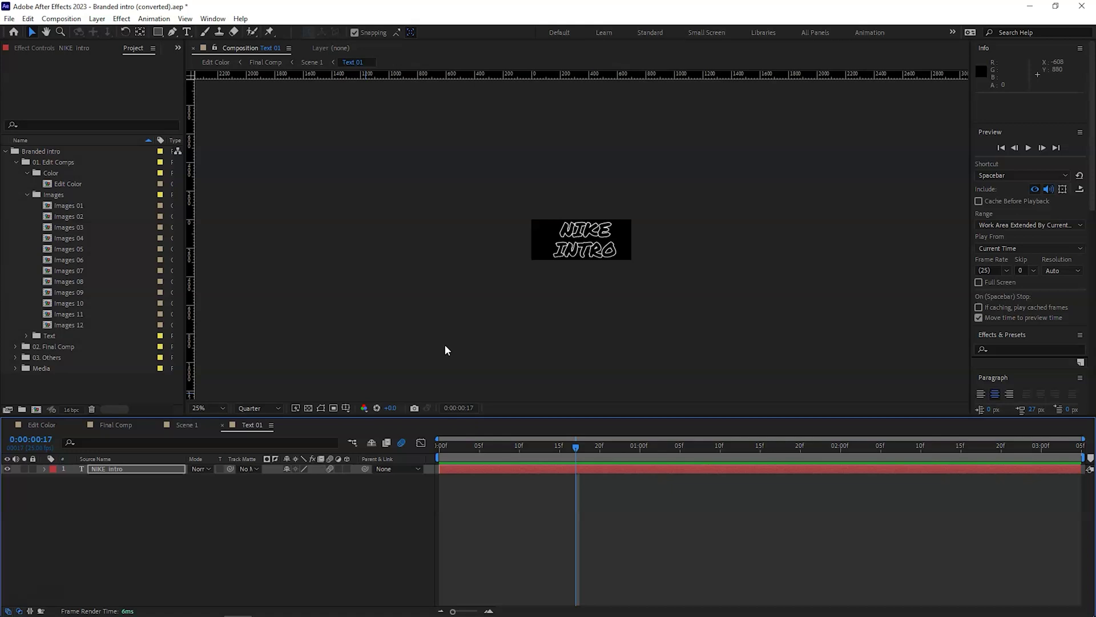
click(654, 382)
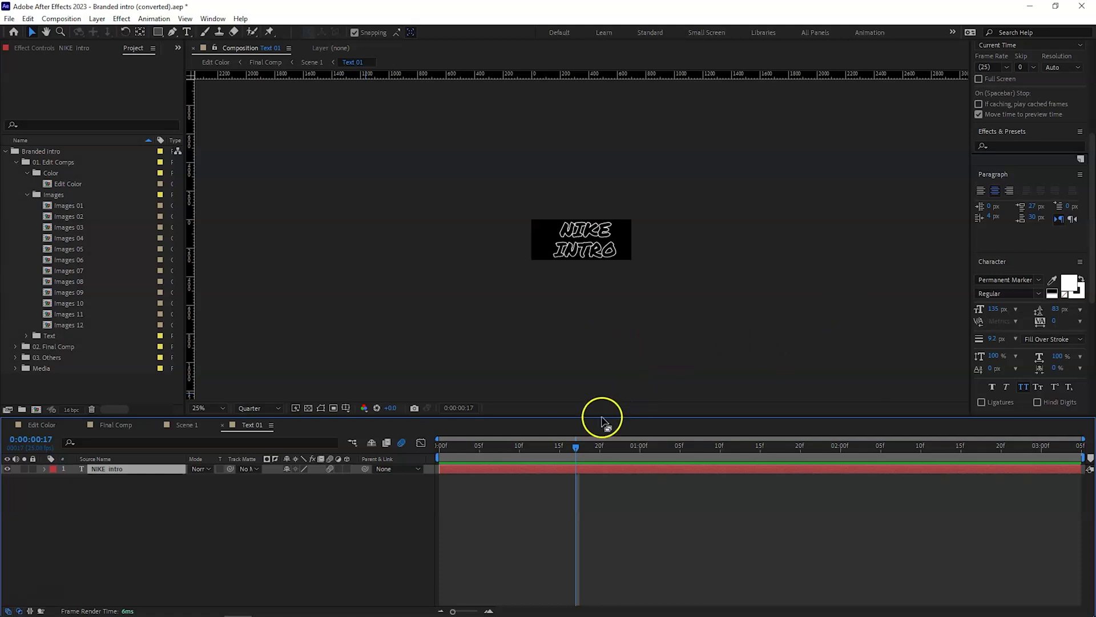
click(227, 428)
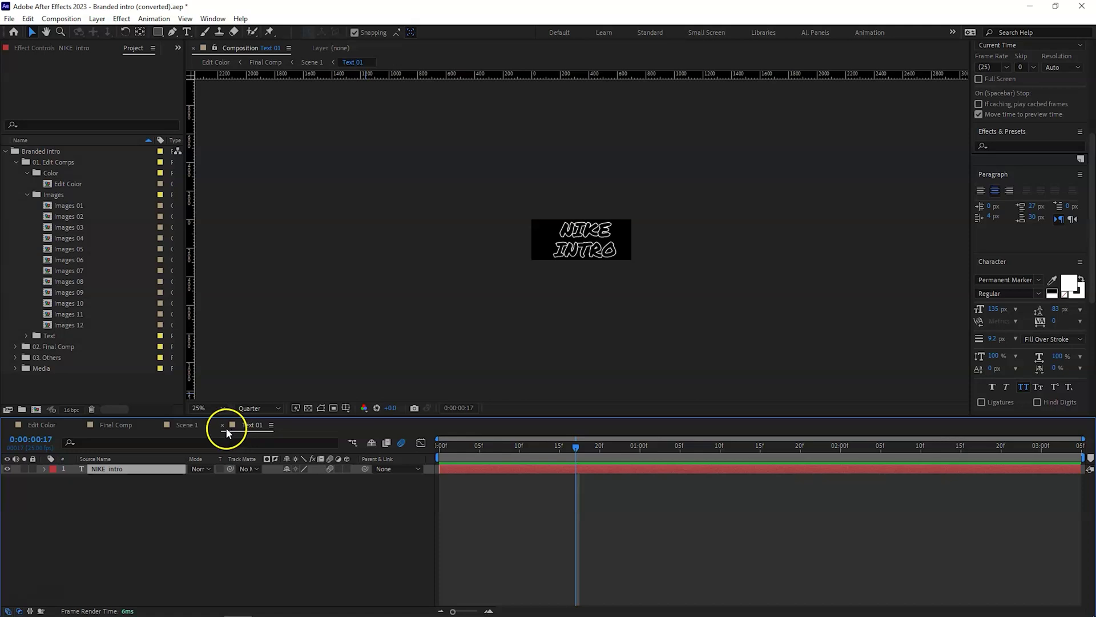
click(223, 425)
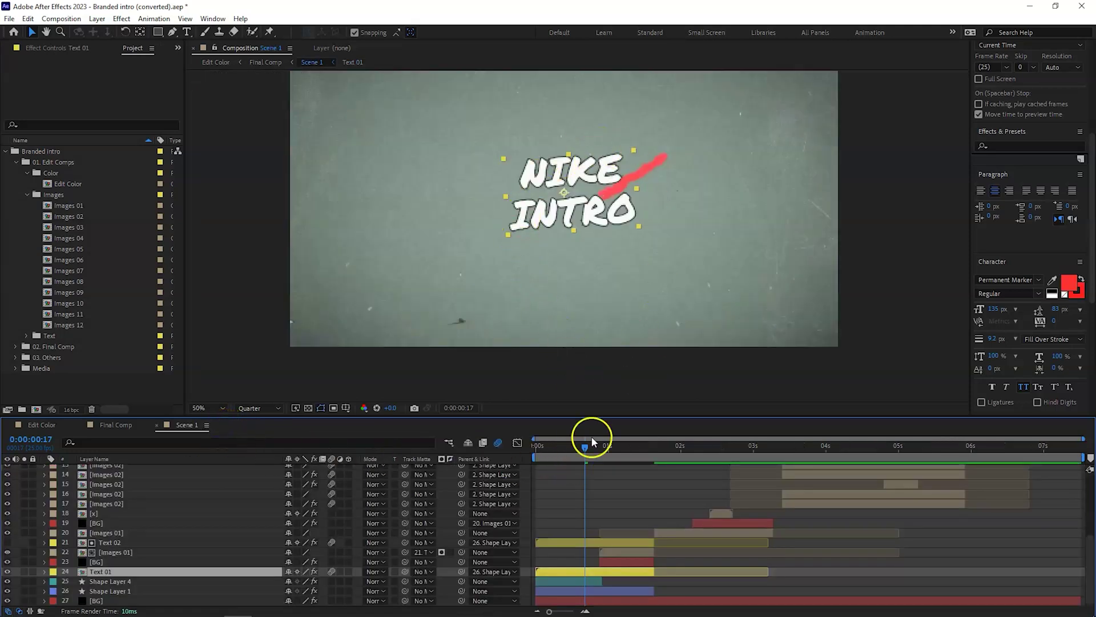
click(563, 444)
drag(554, 451, 536, 445)
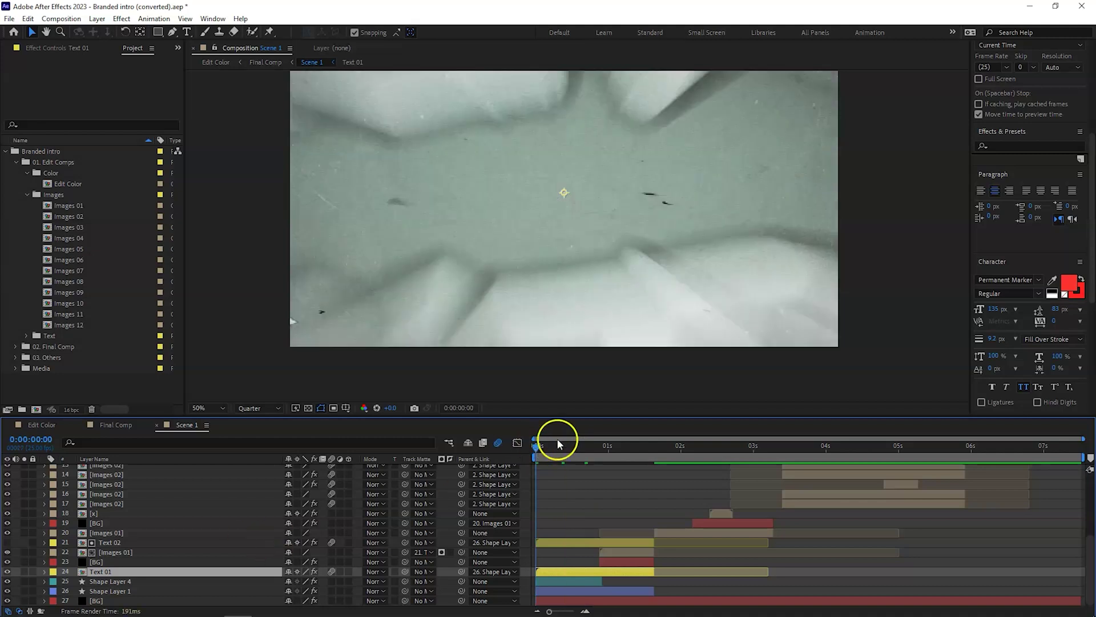
key(space)
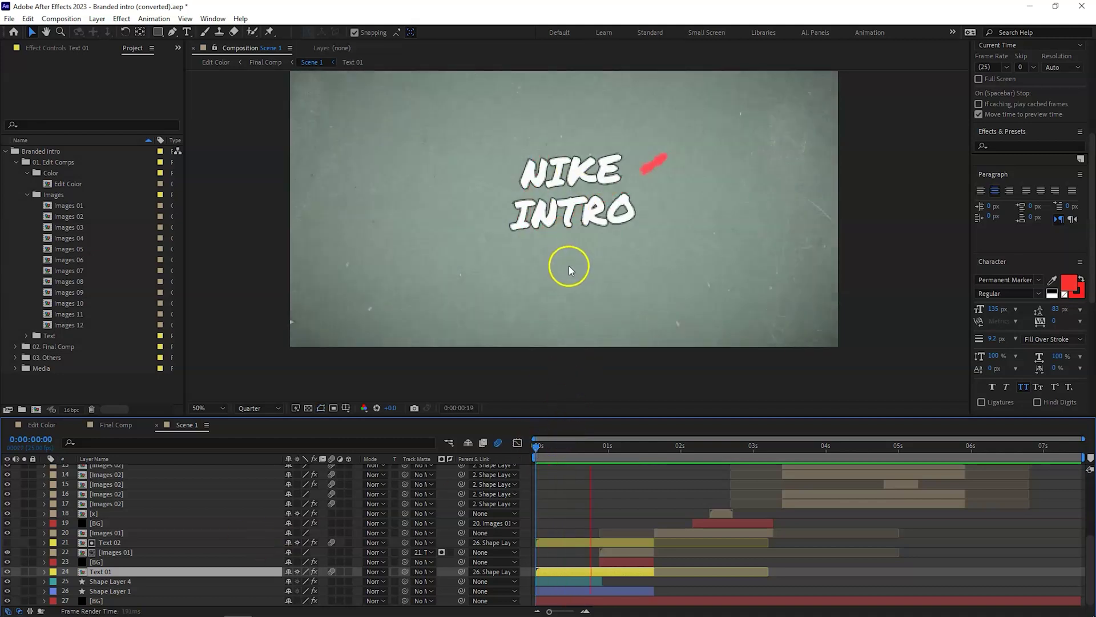
Drag Shape Layer 4's path vertices and a Bezier handle to curve the red stroke under NIKE INTRO
click(171, 496)
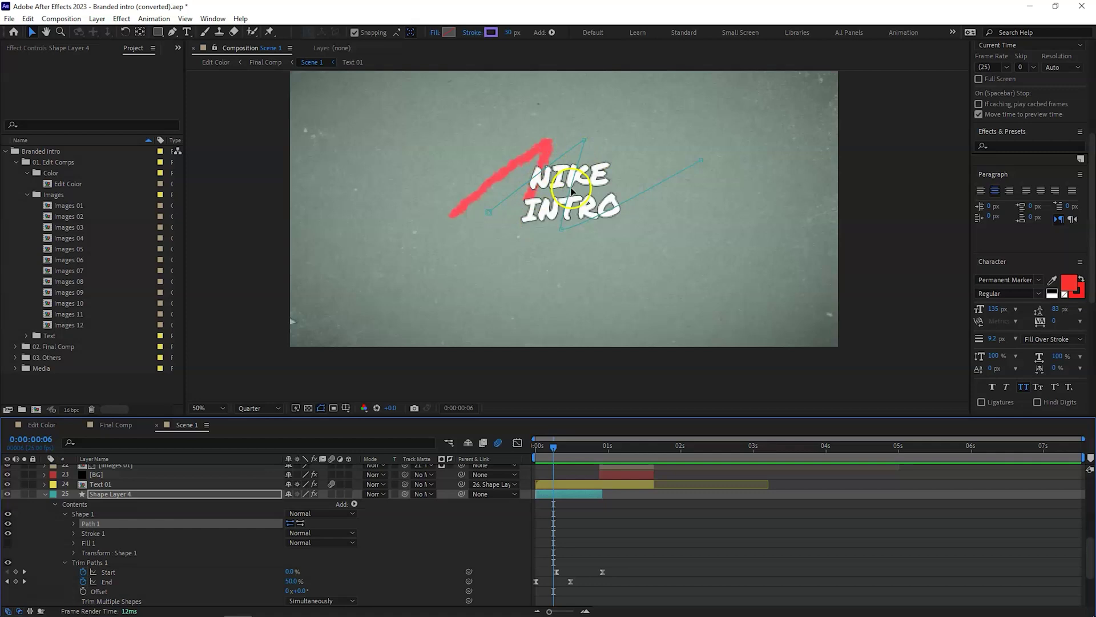
scroll(135, 508, down, 2)
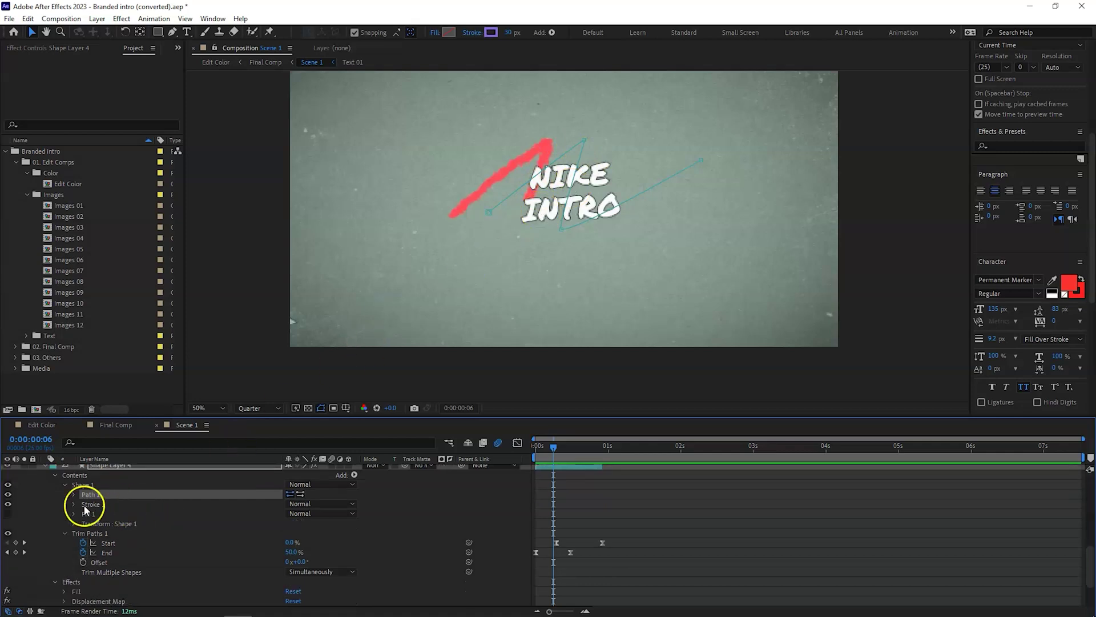
scroll(100, 503, up, 2)
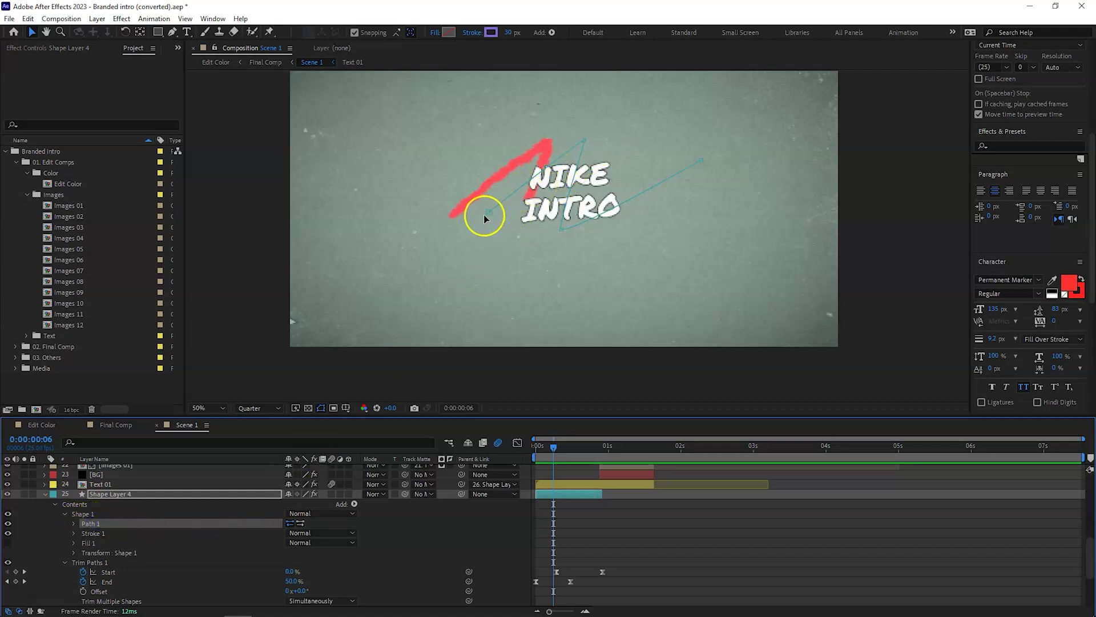
click(494, 202)
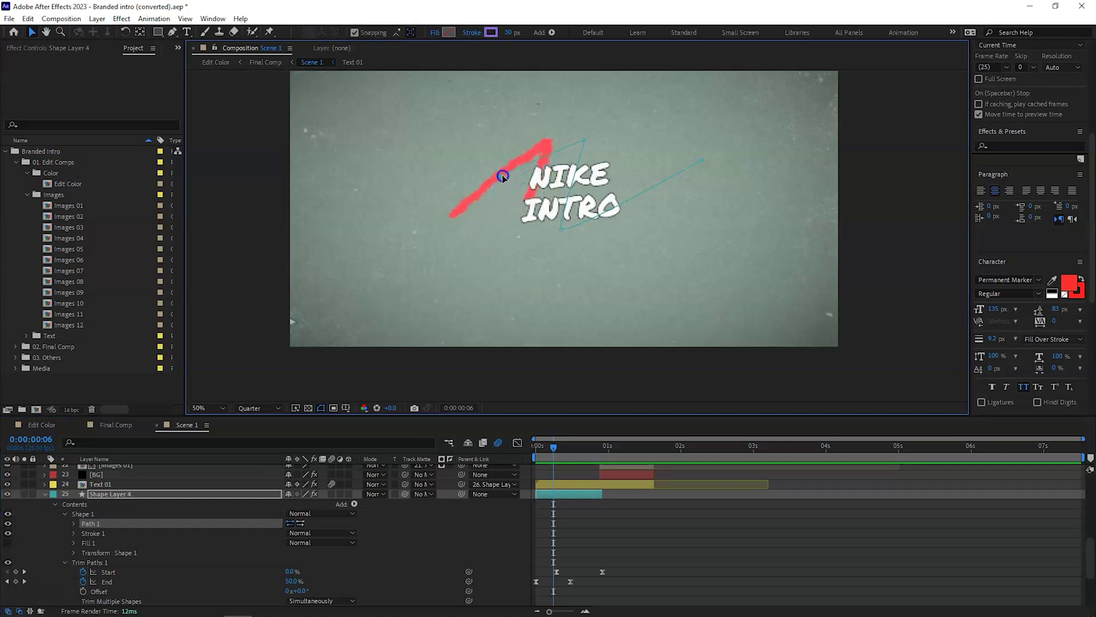
drag(502, 177, 499, 170)
mouse_move(583, 147)
mouse_down()
mouse_move(522, 209)
mouse_move(553, 231)
mouse_up()
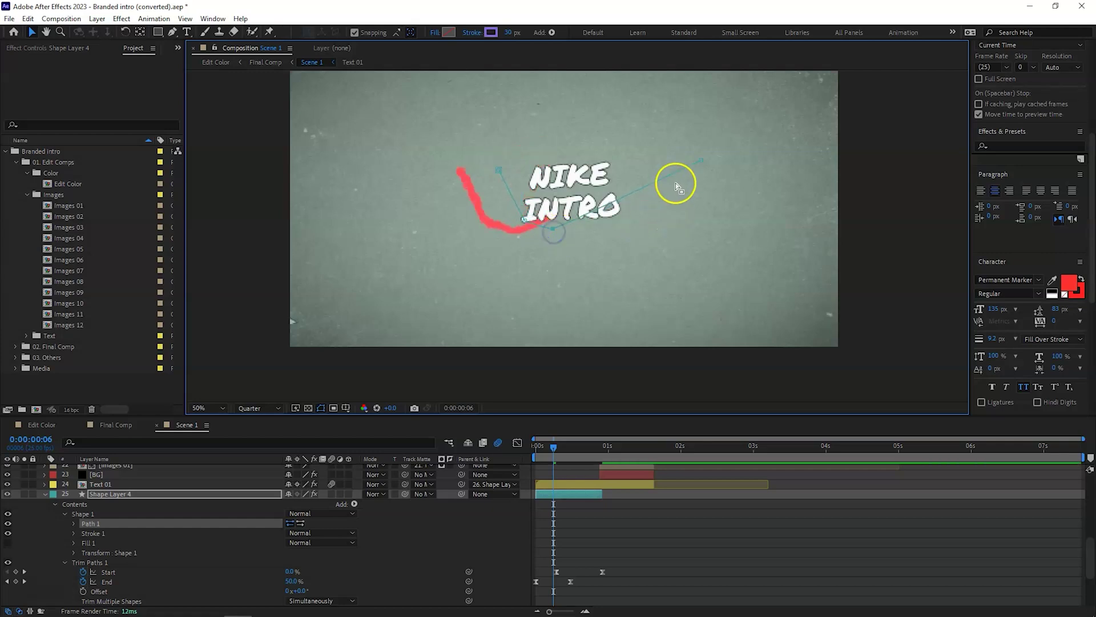
drag(701, 162, 688, 150)
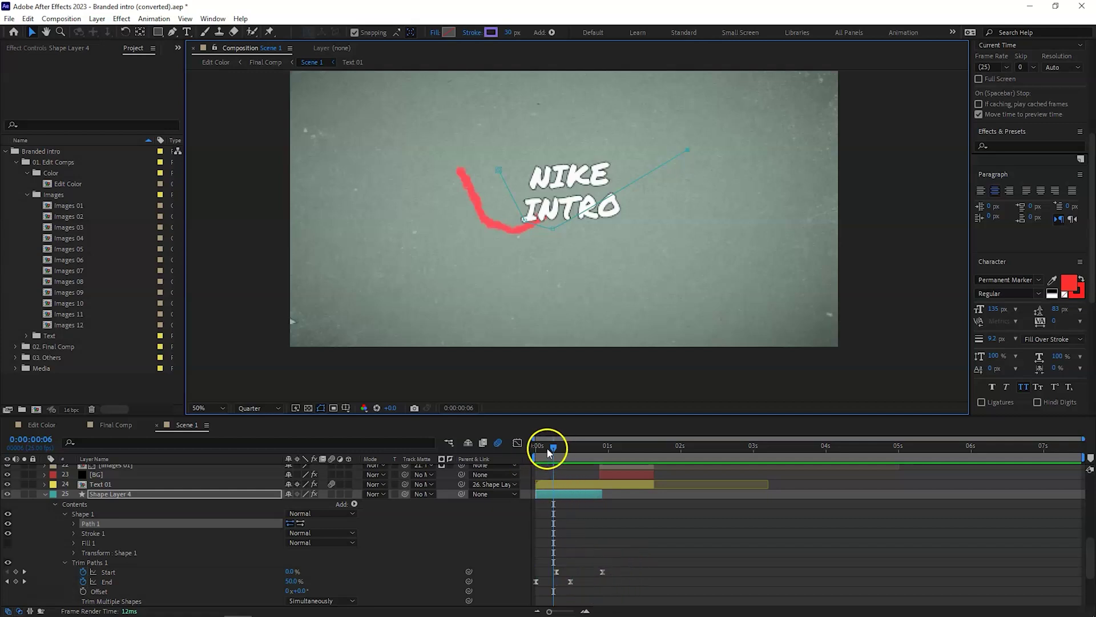
drag(553, 447, 502, 447)
key(space)
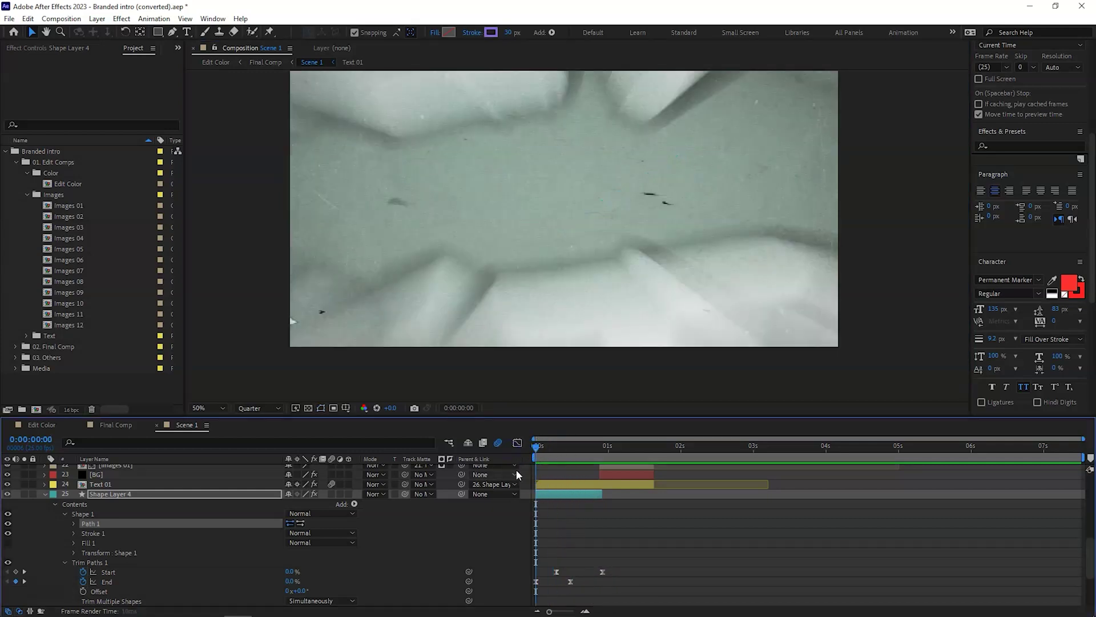
click(558, 472)
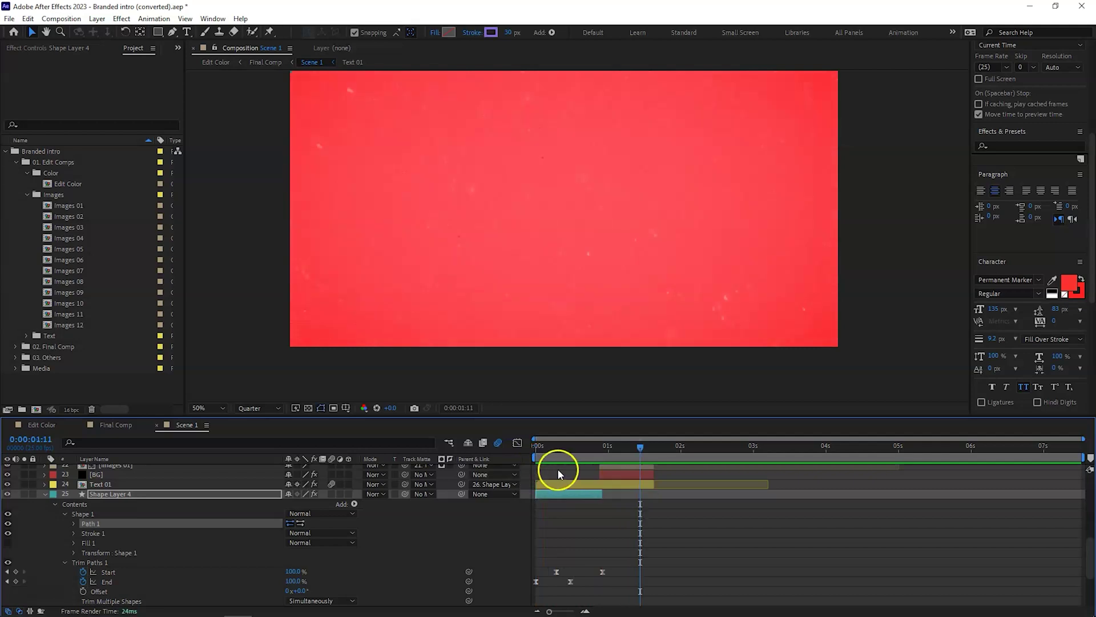
click(550, 455)
key(space)
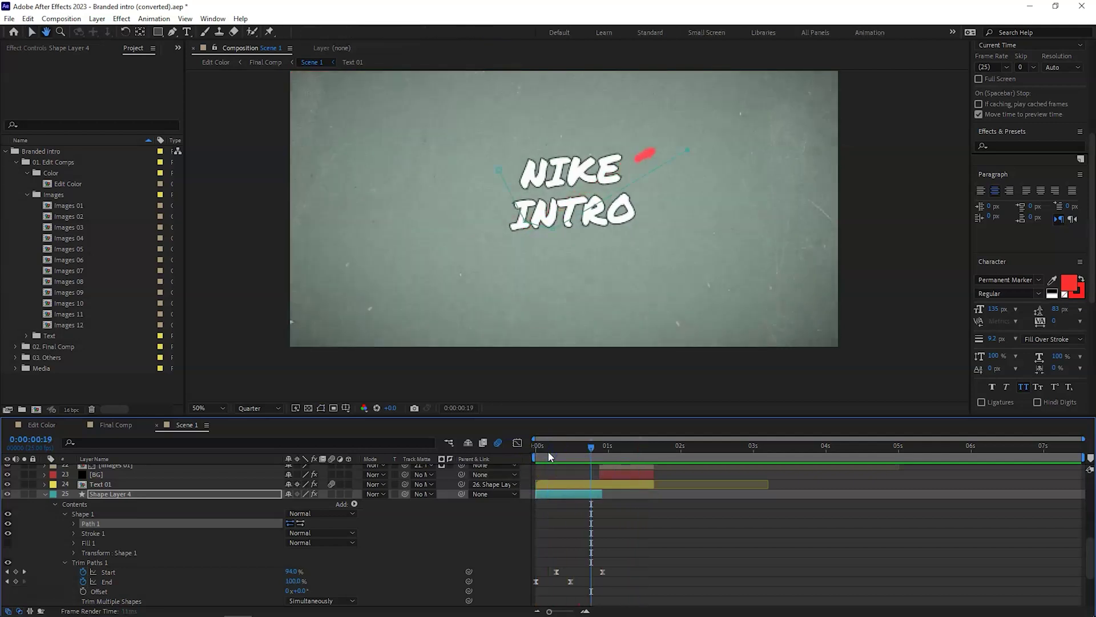
click(510, 286)
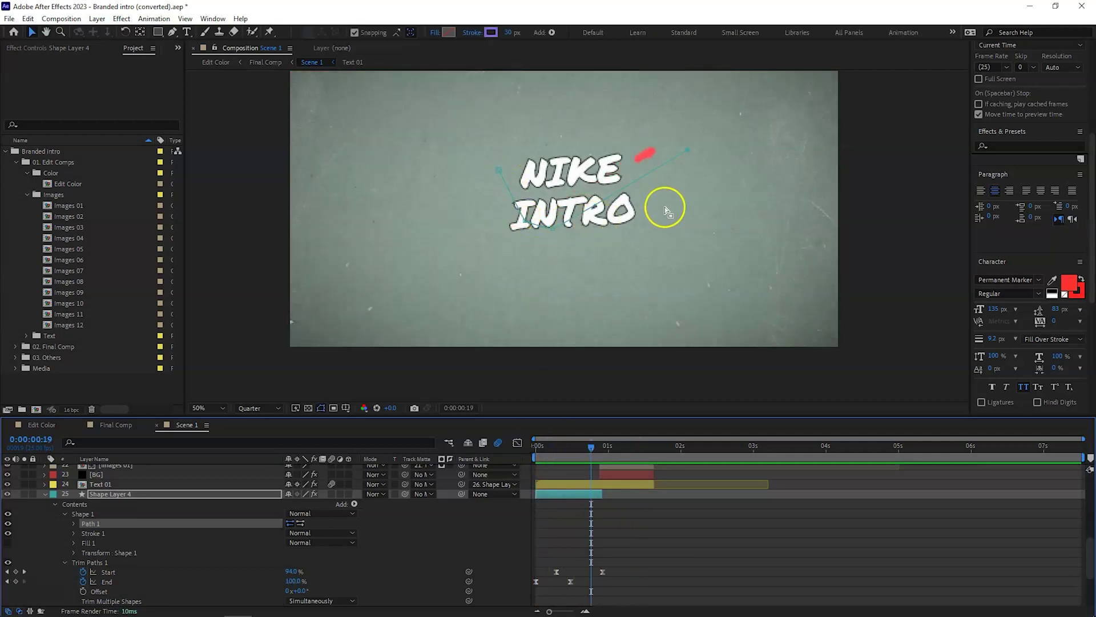
drag(564, 443, 546, 446)
key(space)
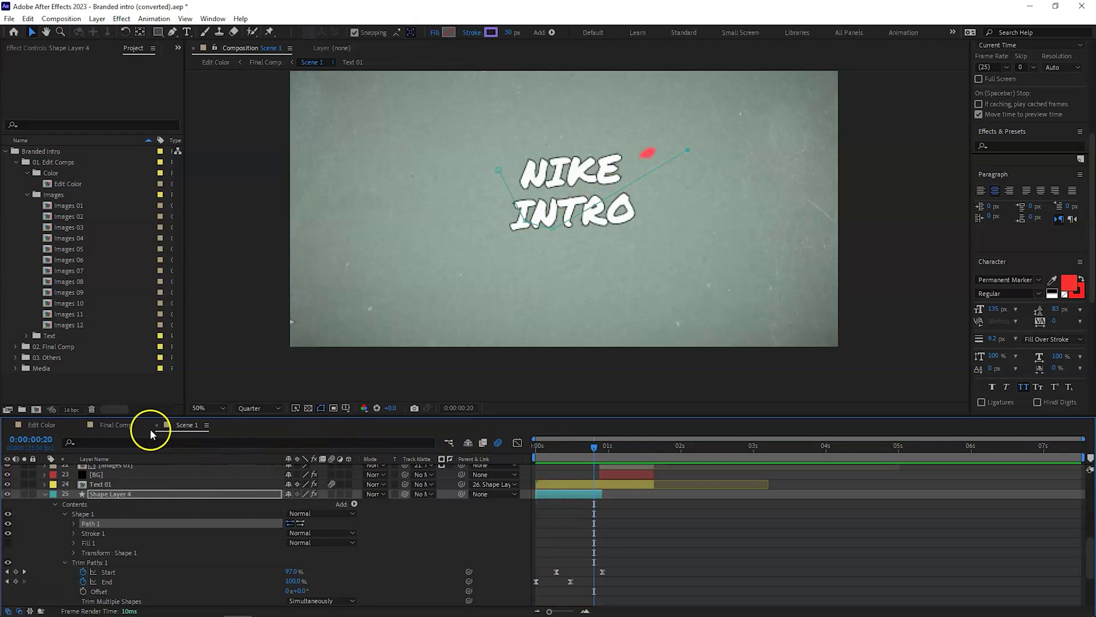
click(45, 495)
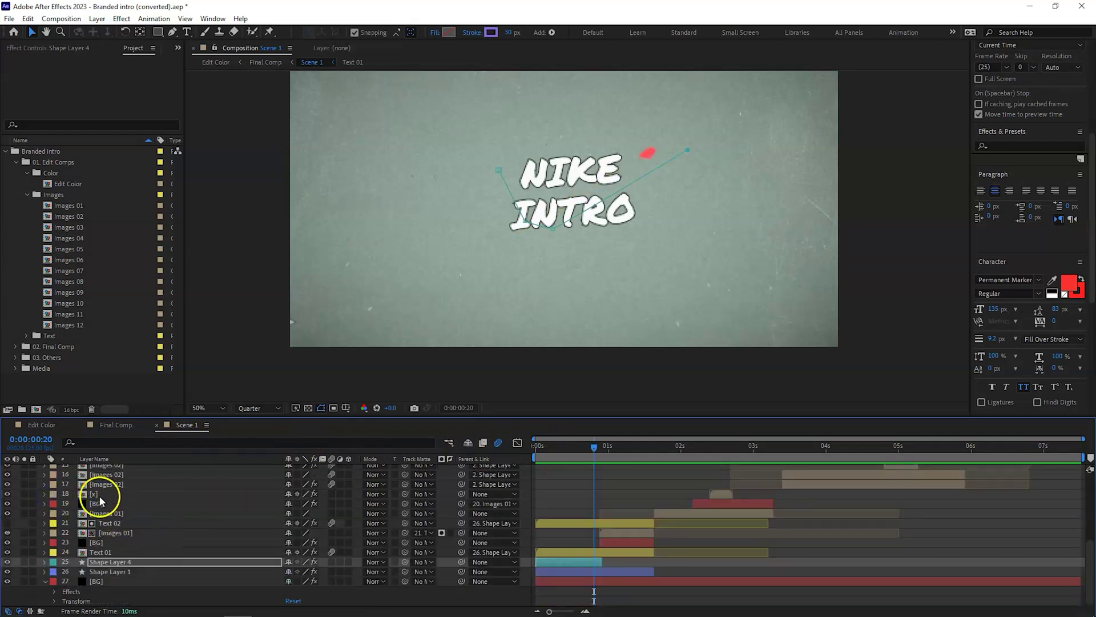
drag(572, 447, 525, 439)
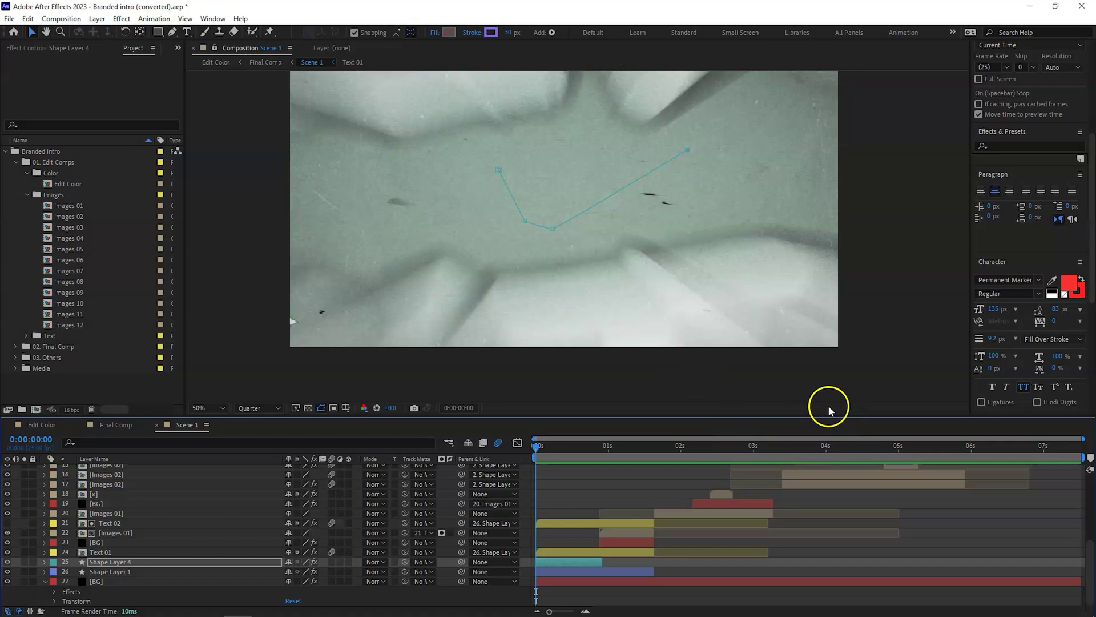
key(space)
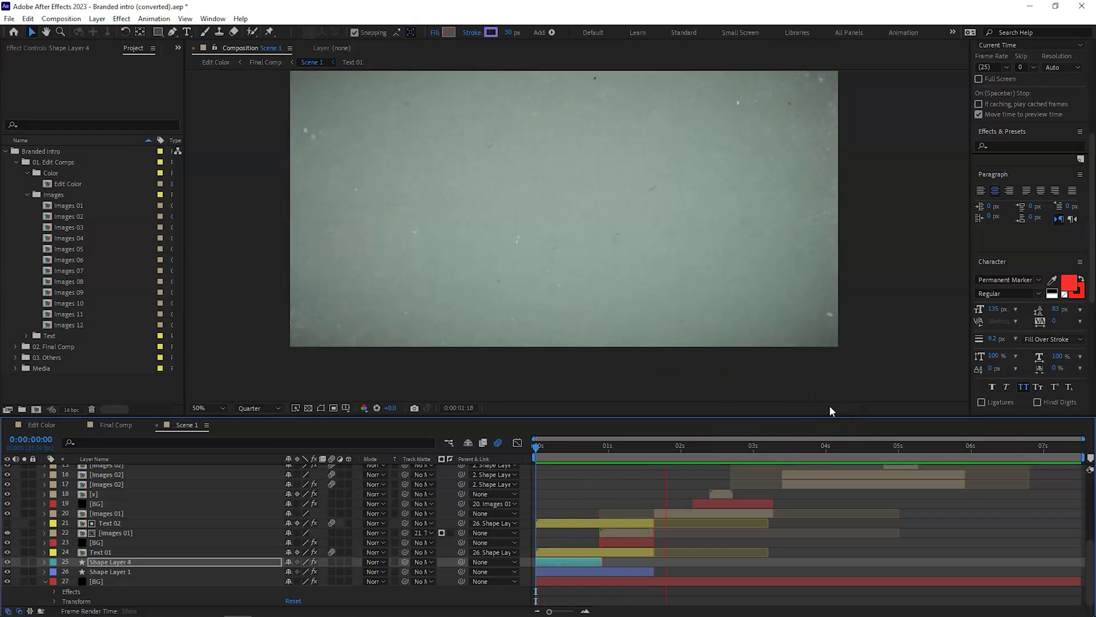
key(space)
click(794, 425)
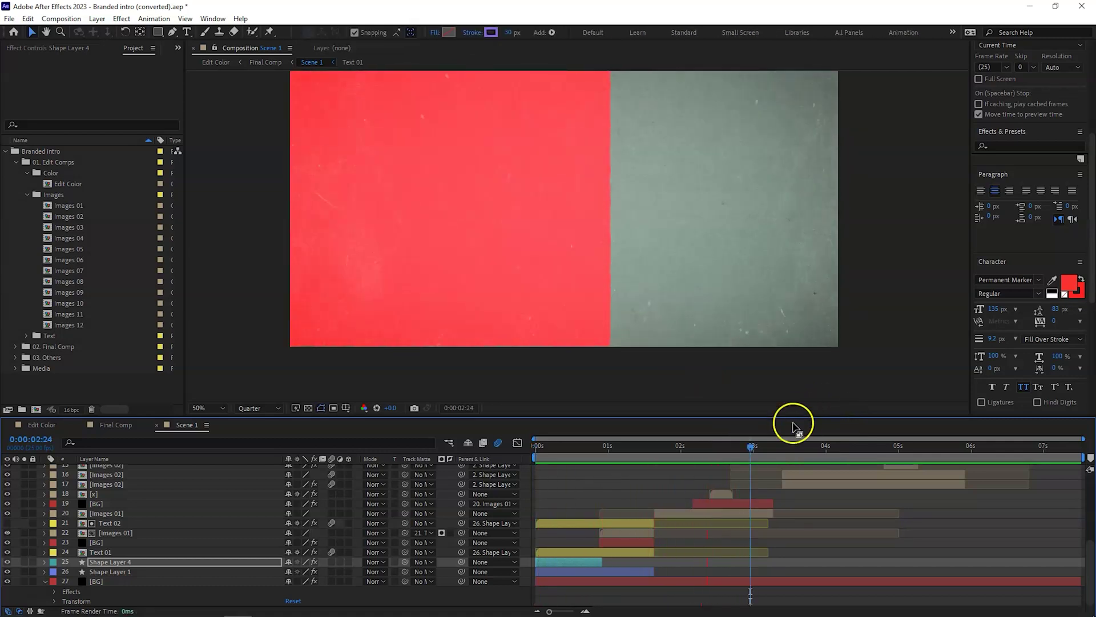
drag(794, 426, 585, 448)
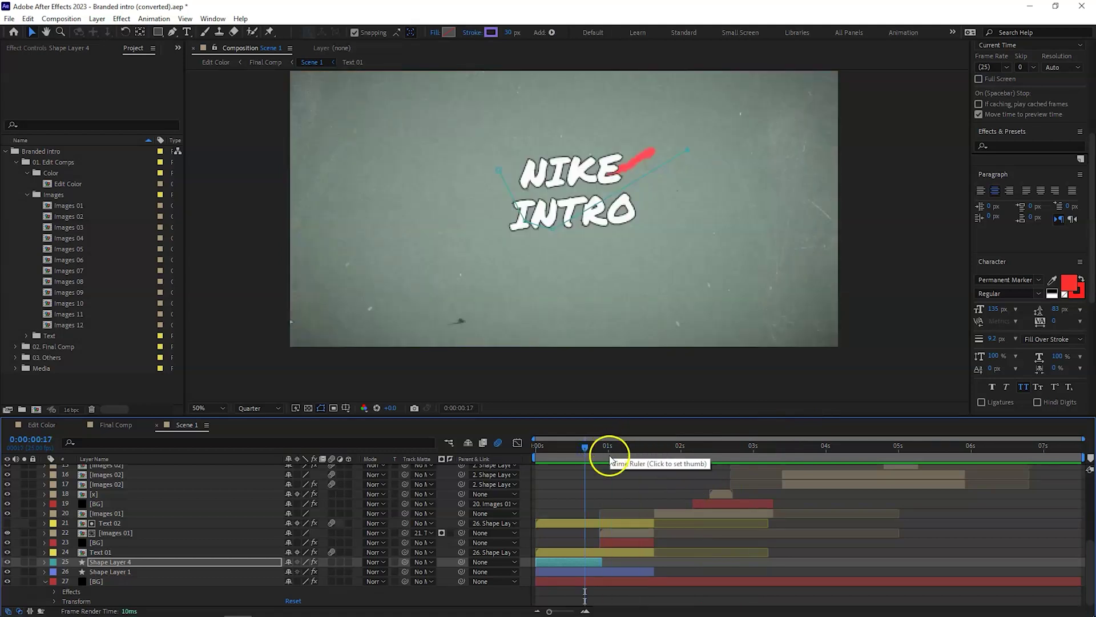
drag(526, 418, 527, 365)
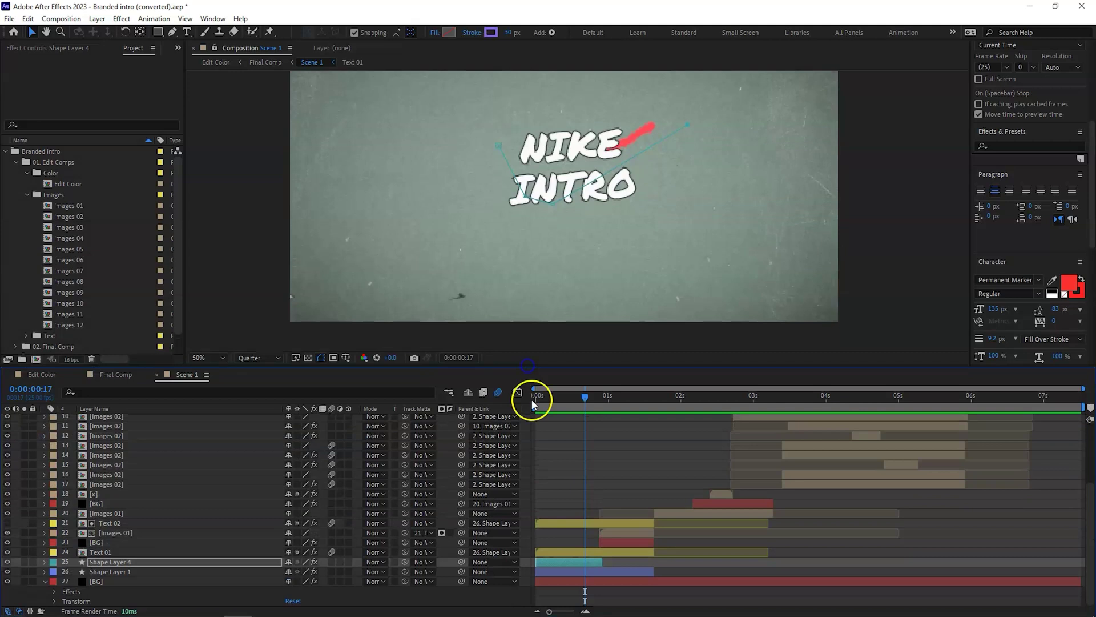
Change the BG layer's Fill effect colour from red to yellow, then return to Scene 1
double_click(55, 541)
click(56, 552)
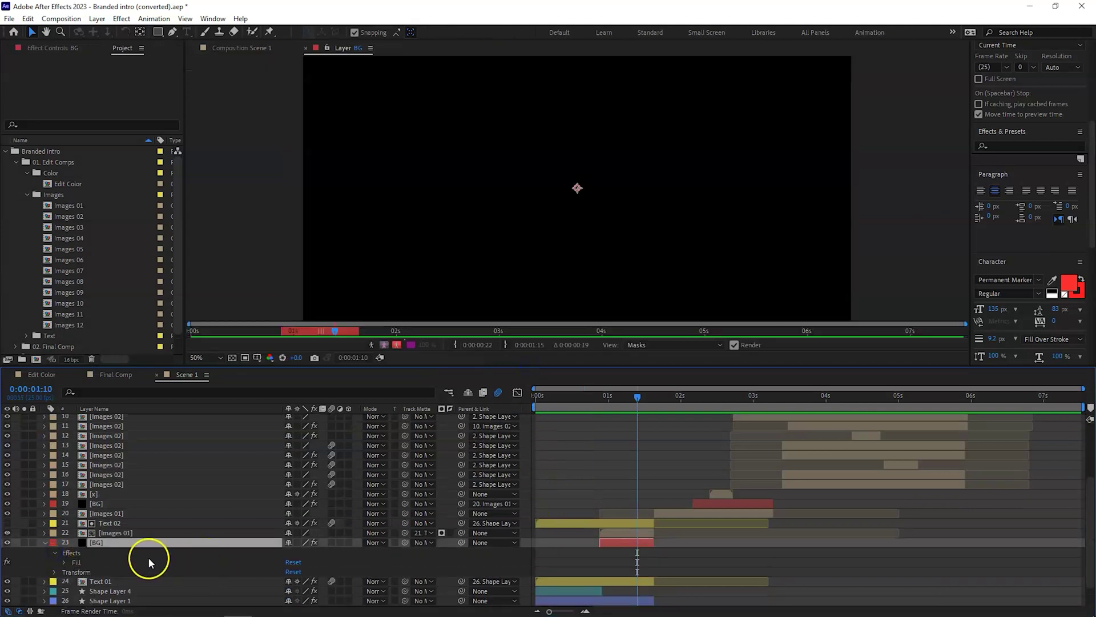
click(63, 563)
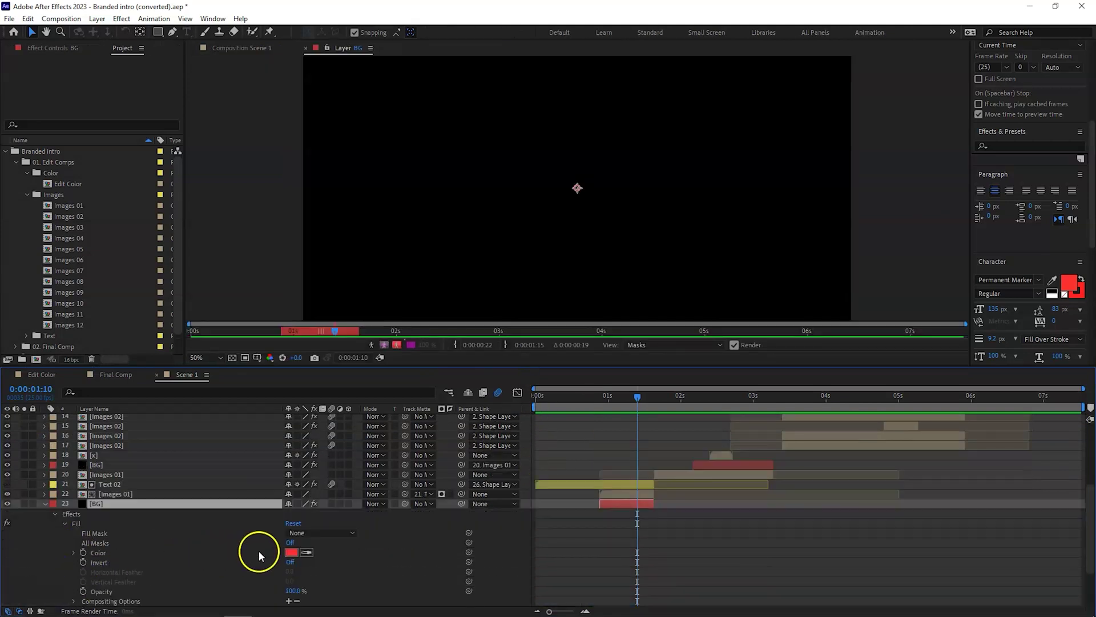
click(290, 553)
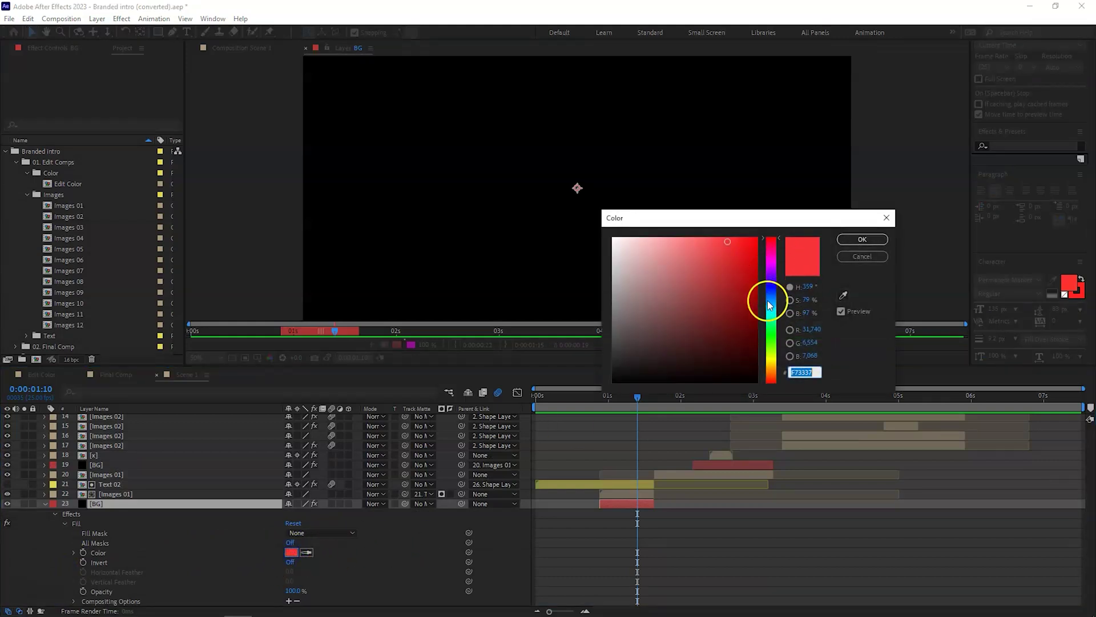
click(769, 361)
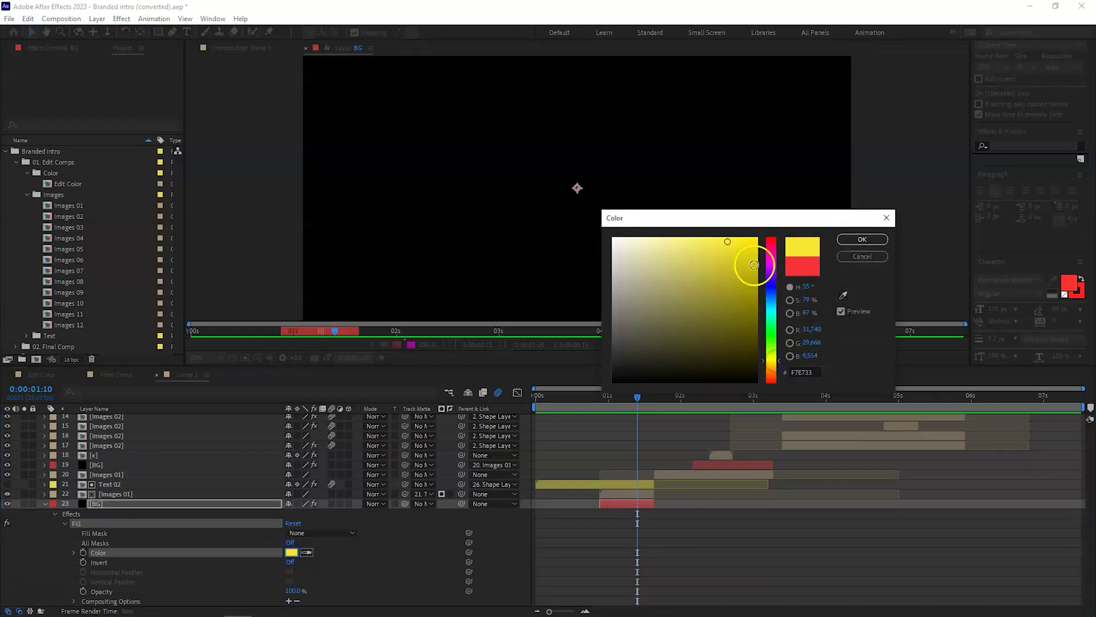
click(863, 257)
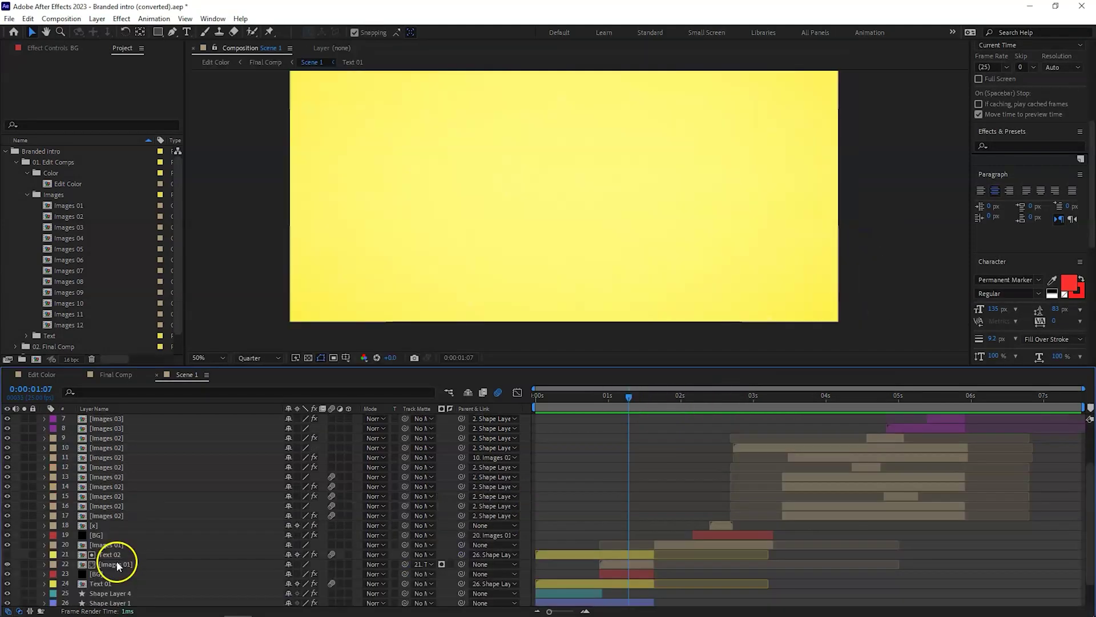
click(118, 564)
Place Nike trainers.avif from the Media folder into Images 01 and scale it up to 130%
double_click(118, 564)
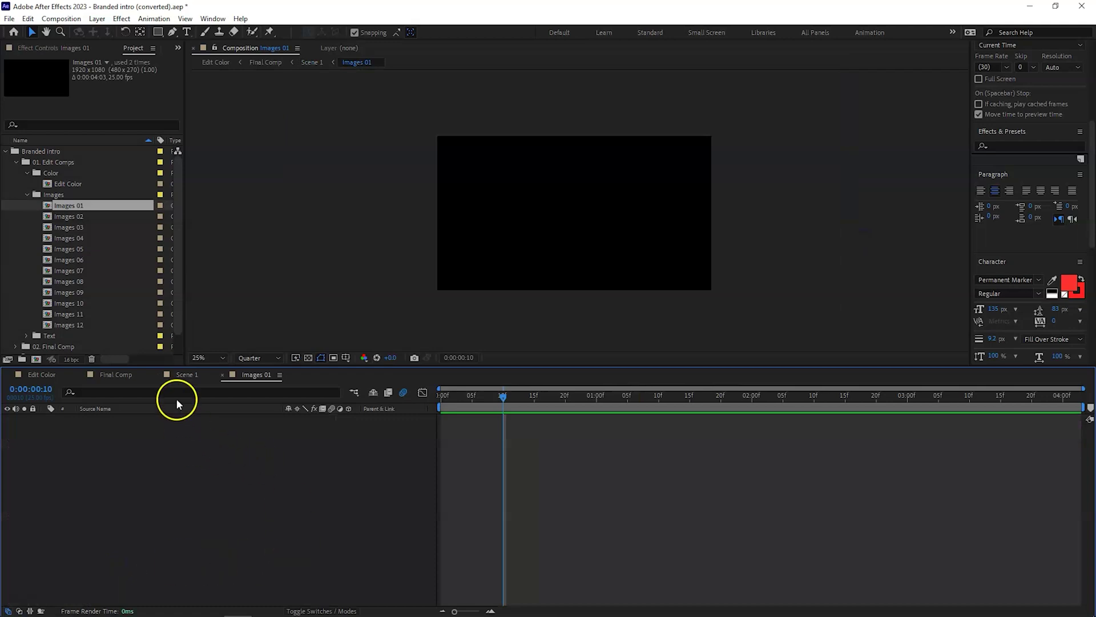
scroll(81, 231, down, 1)
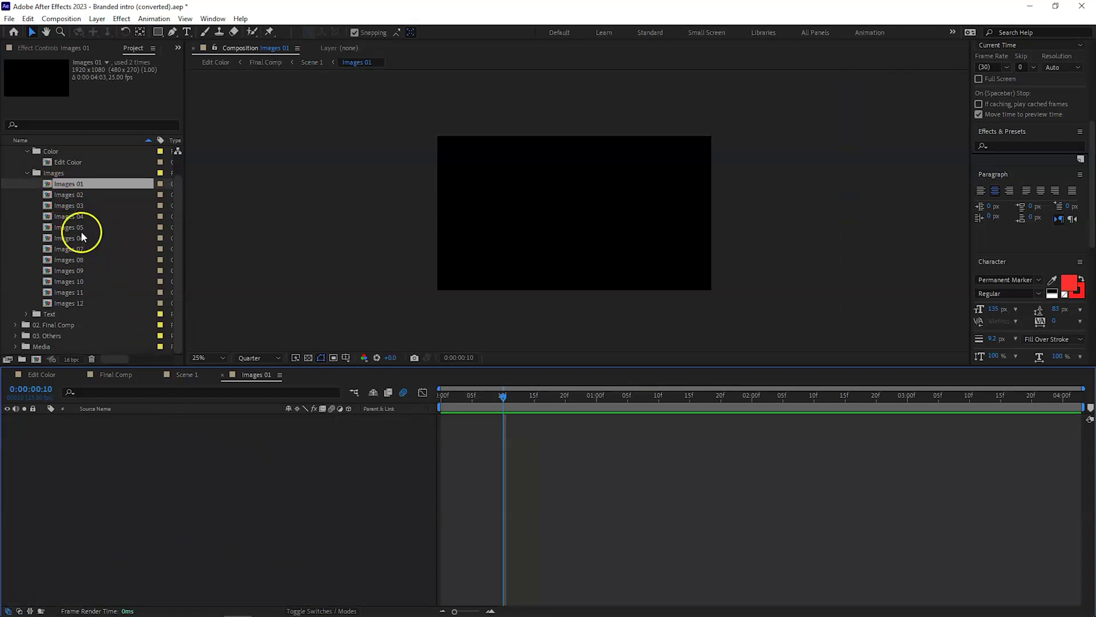
double_click(43, 347)
drag(64, 348, 110, 437)
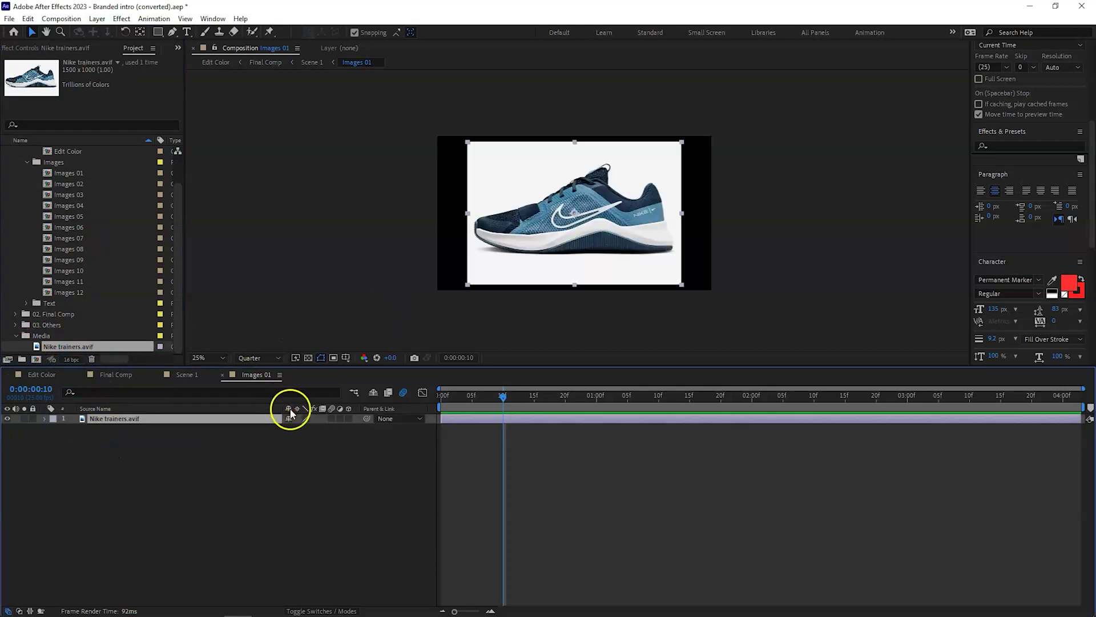
key(s)
click(306, 428)
drag(307, 428, 318, 428)
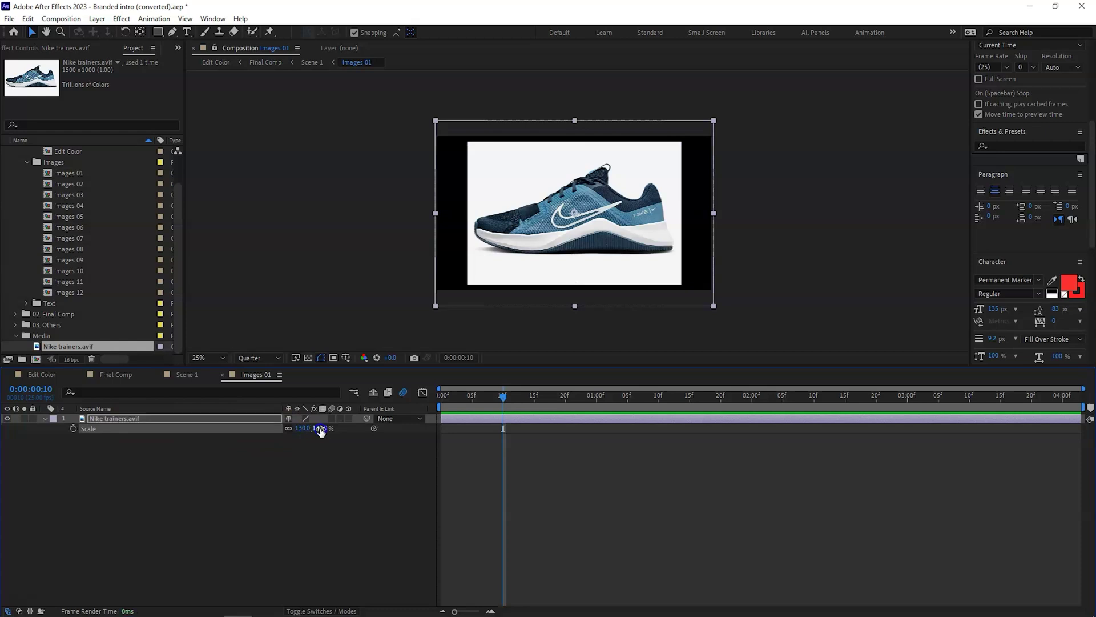
click(222, 375)
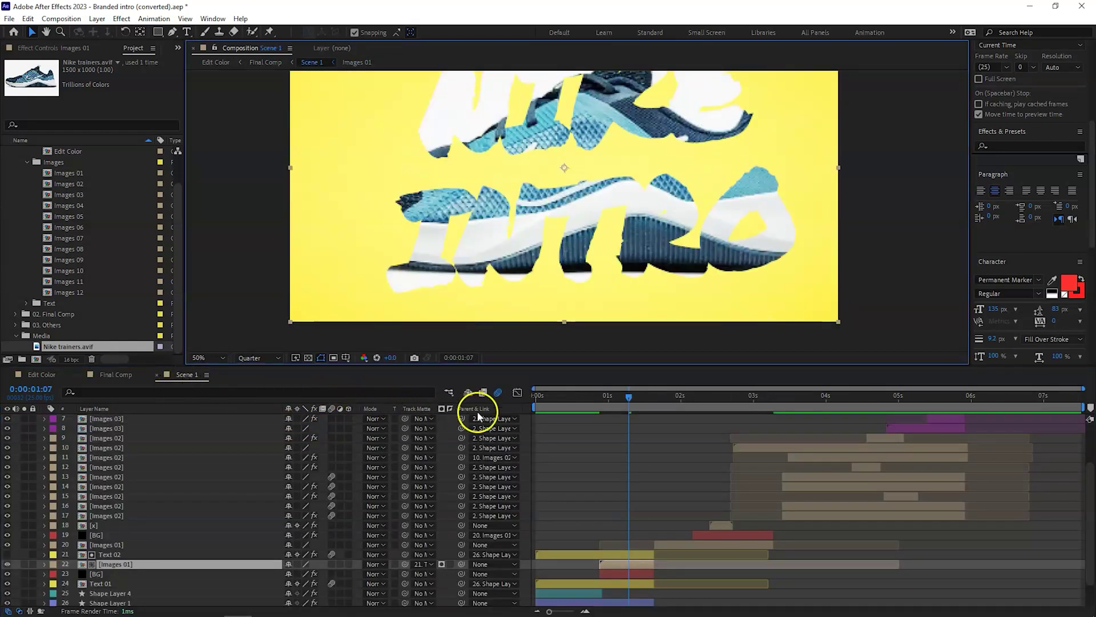
click(567, 396)
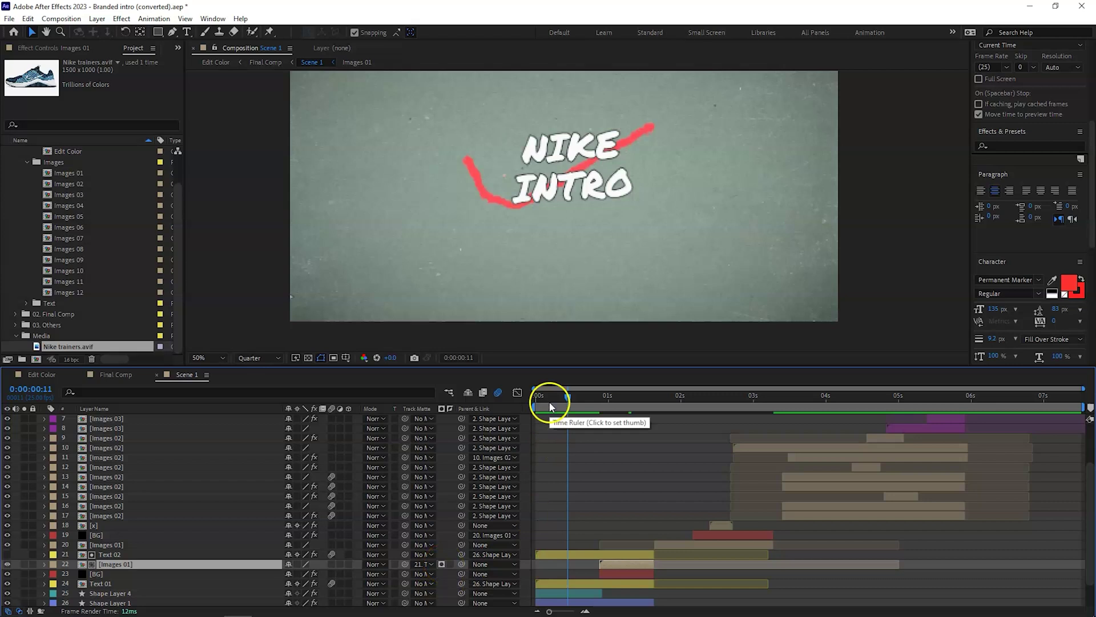
drag(548, 398, 532, 402)
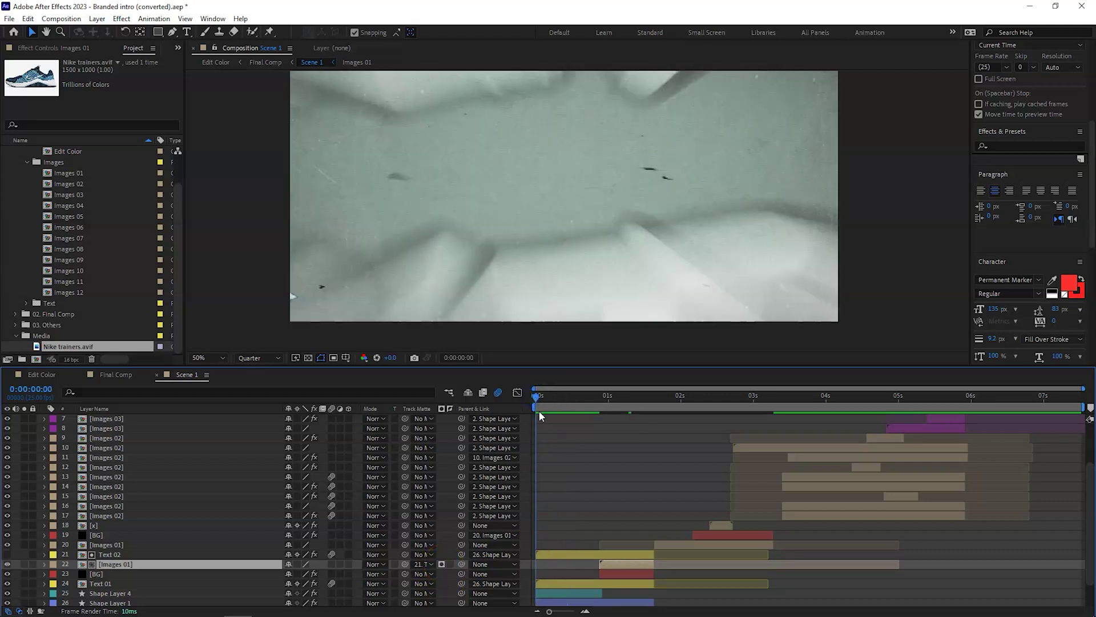
key(space)
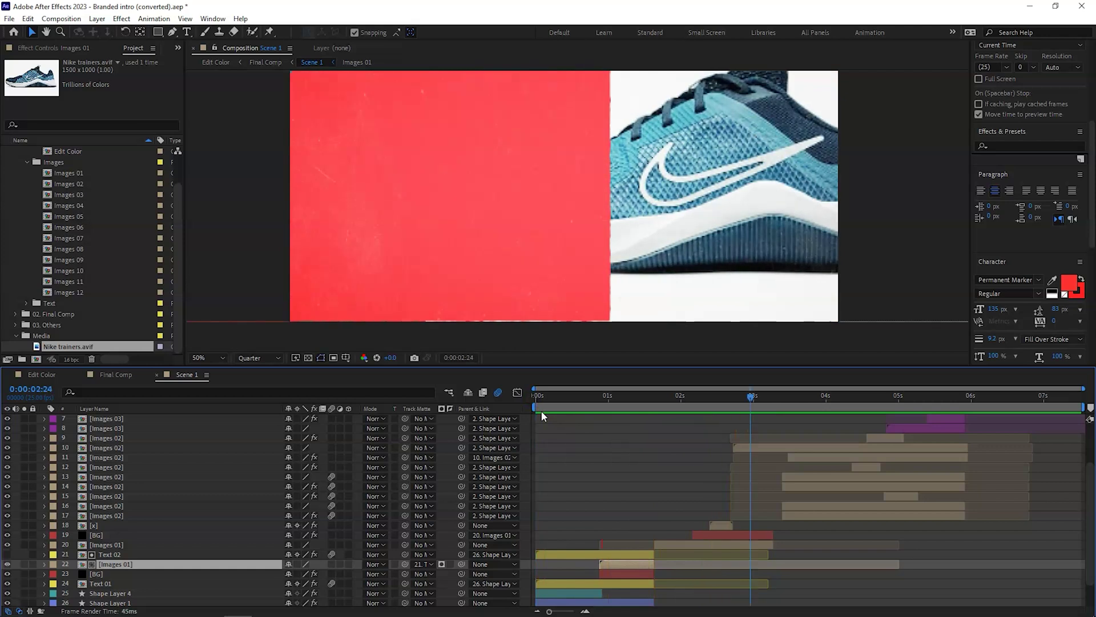
scroll(757, 504, up, 3)
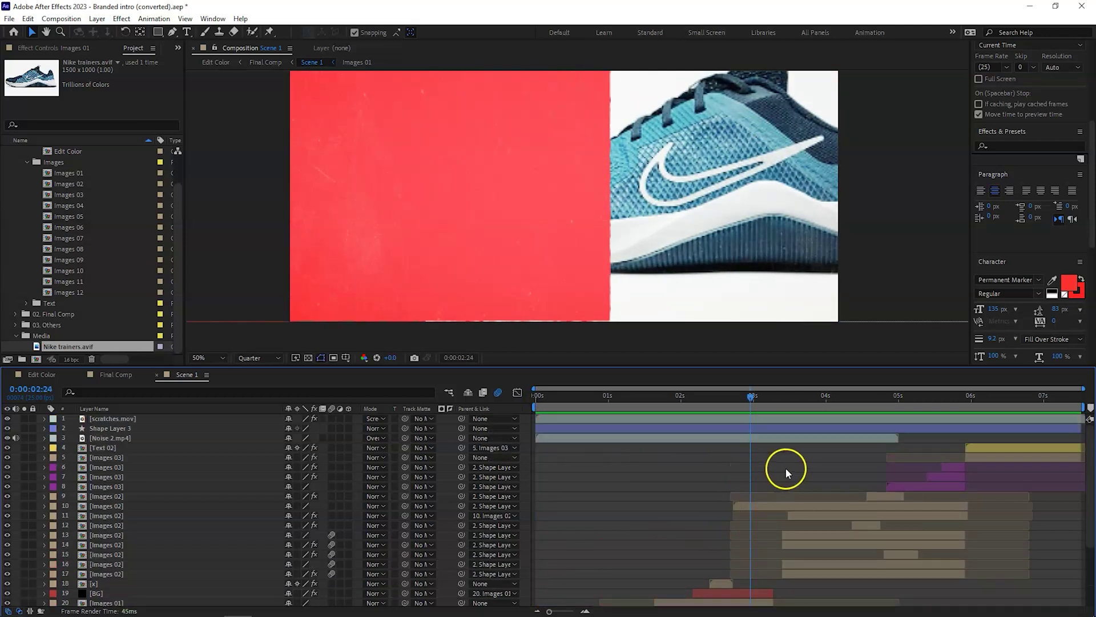
Open Images 02, file the white shoe .webp into Media, and scale it to 145%
double_click(115, 507)
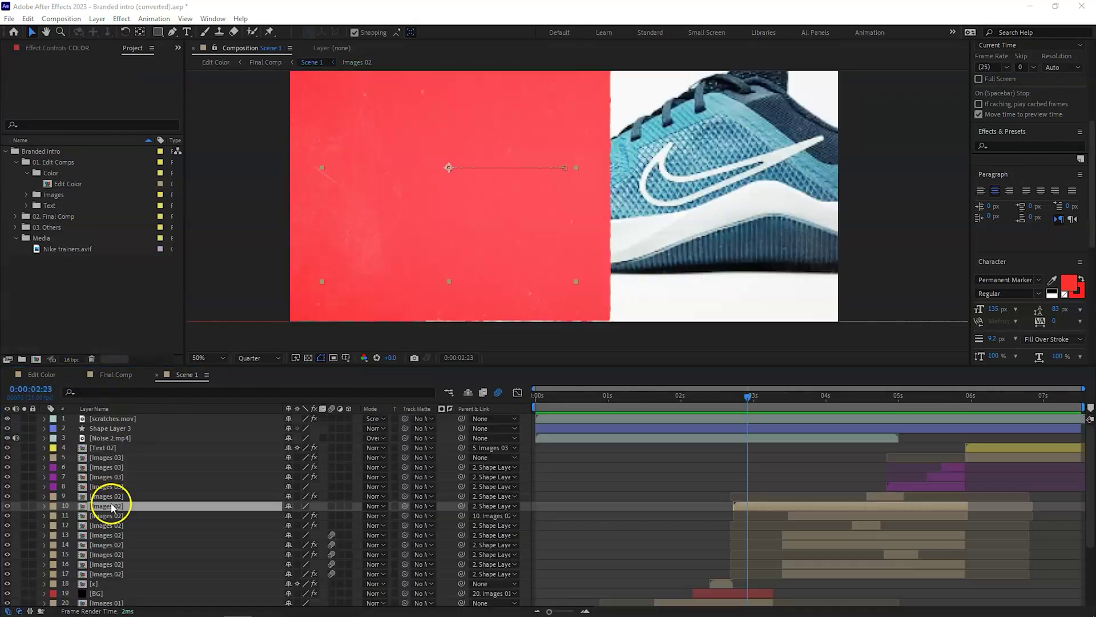
double_click(113, 507)
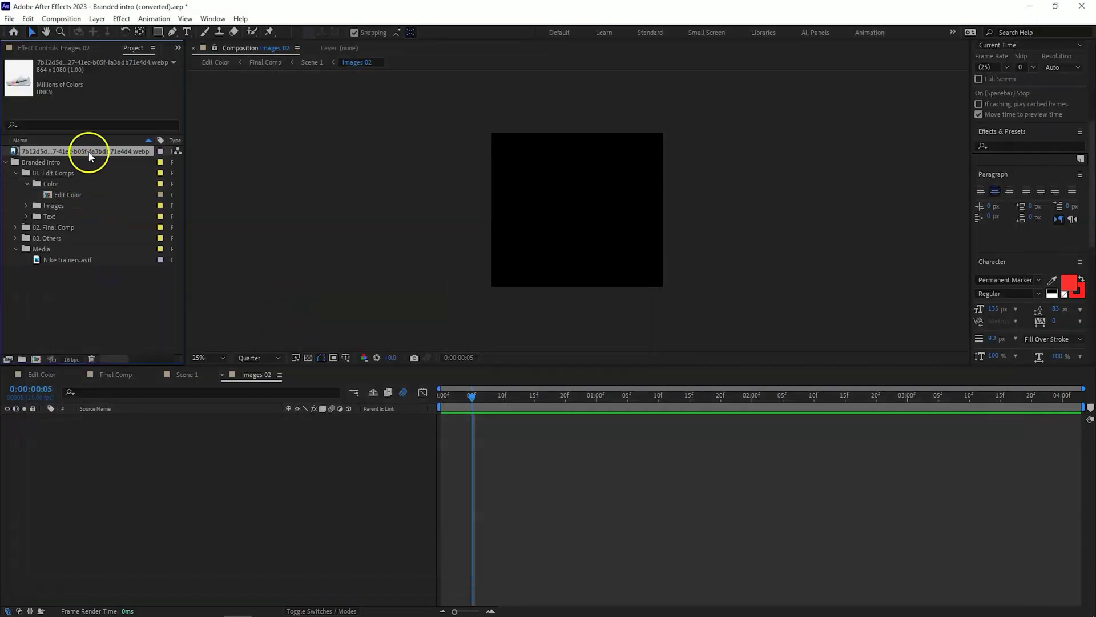
drag(89, 155, 171, 417)
key(s)
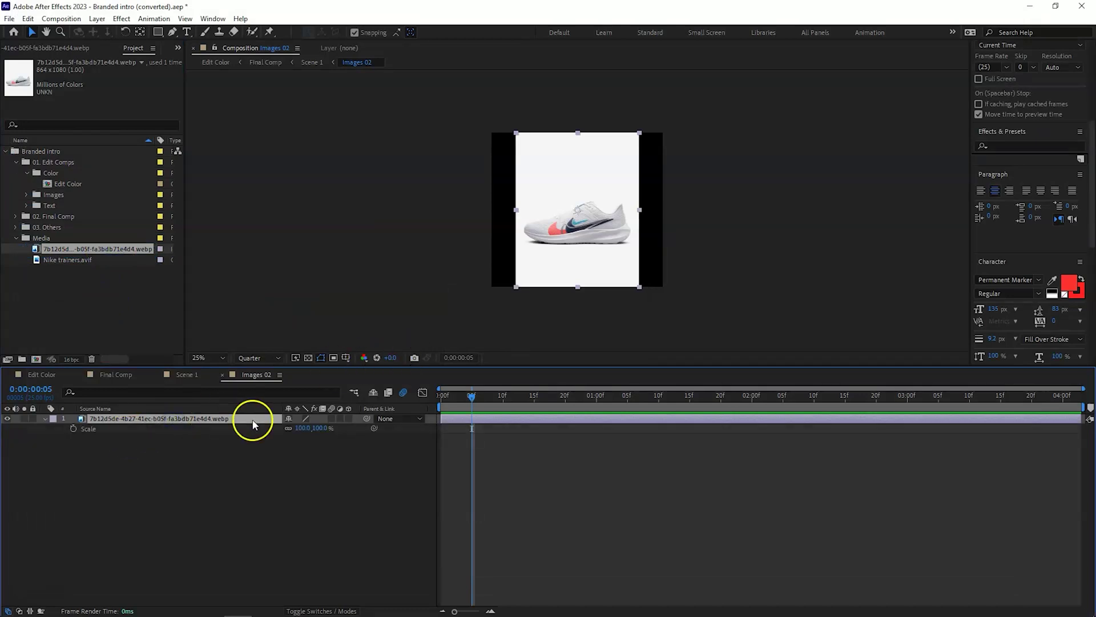
drag(303, 428, 331, 428)
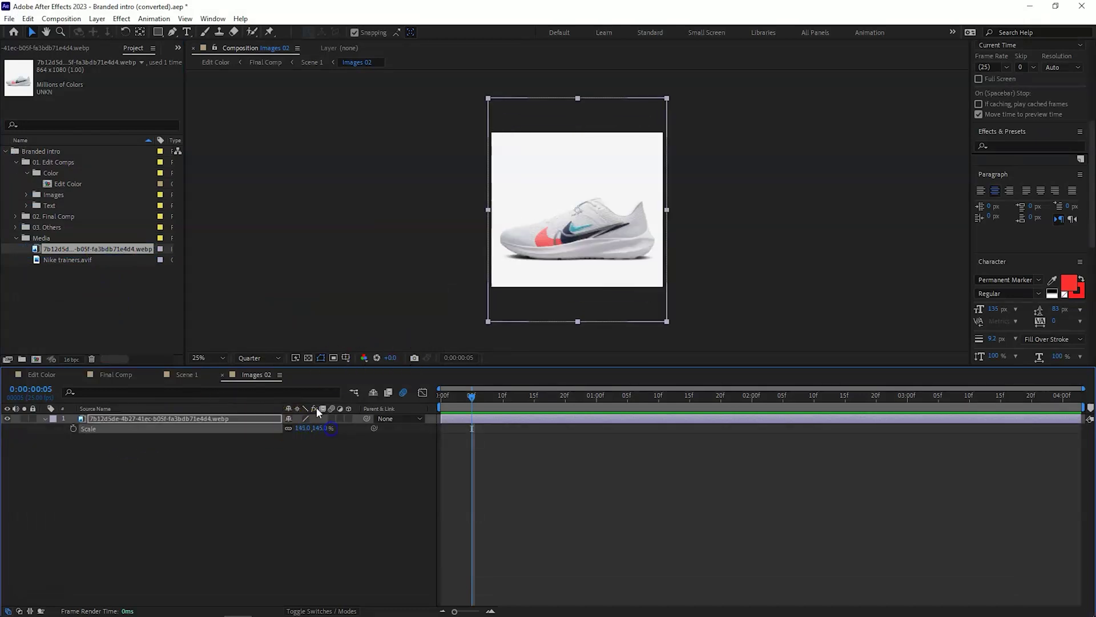
click(359, 272)
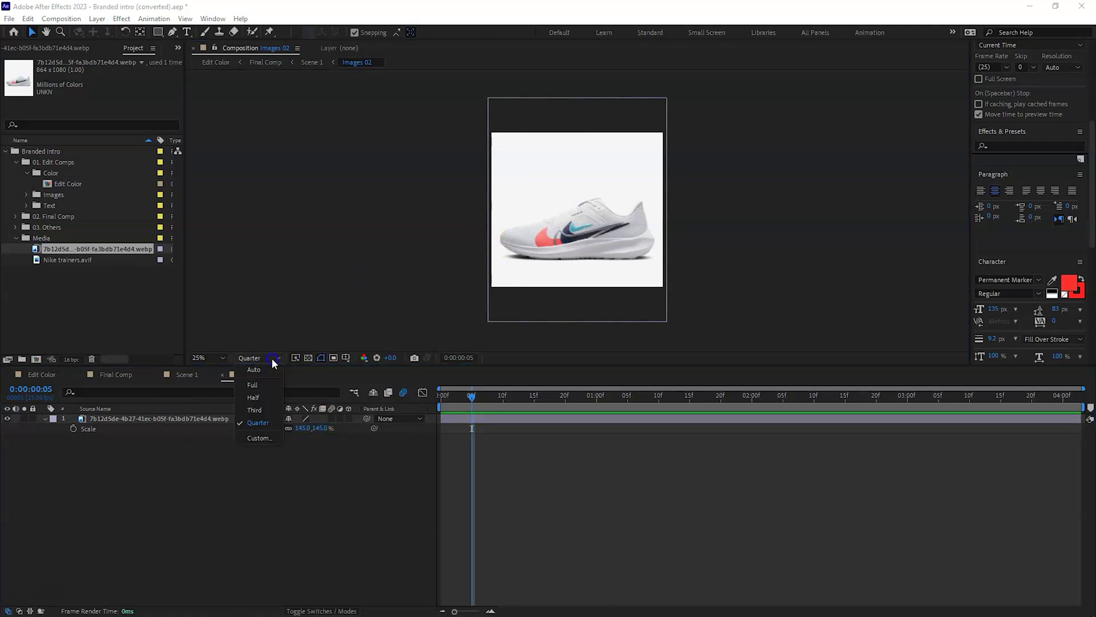
Set the Images 02 preview resolution to Full and close the comp
click(263, 397)
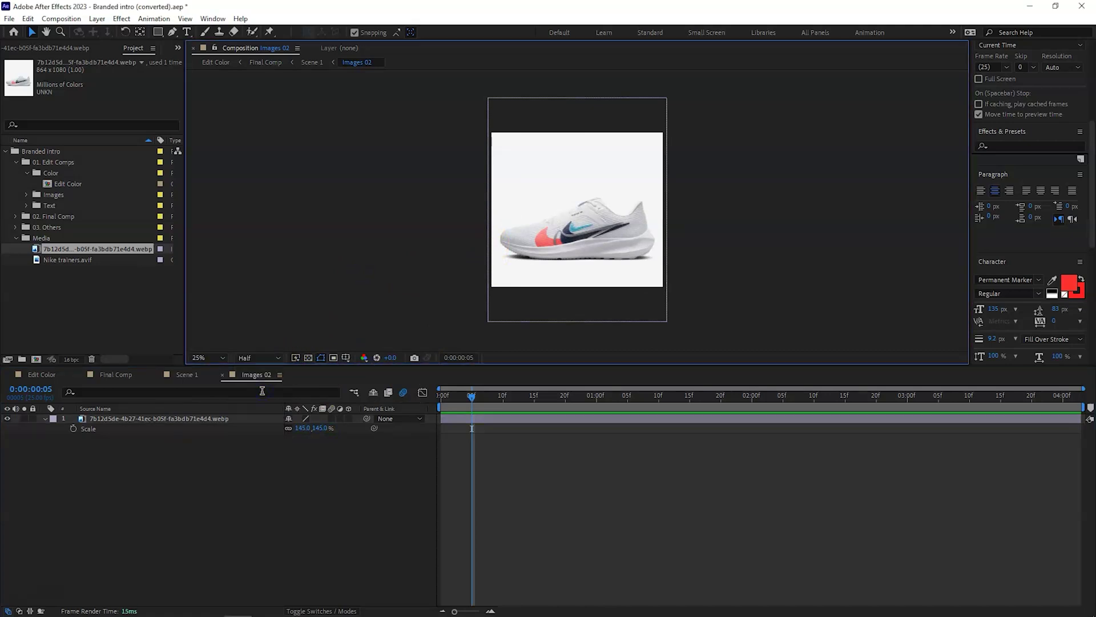
click(264, 358)
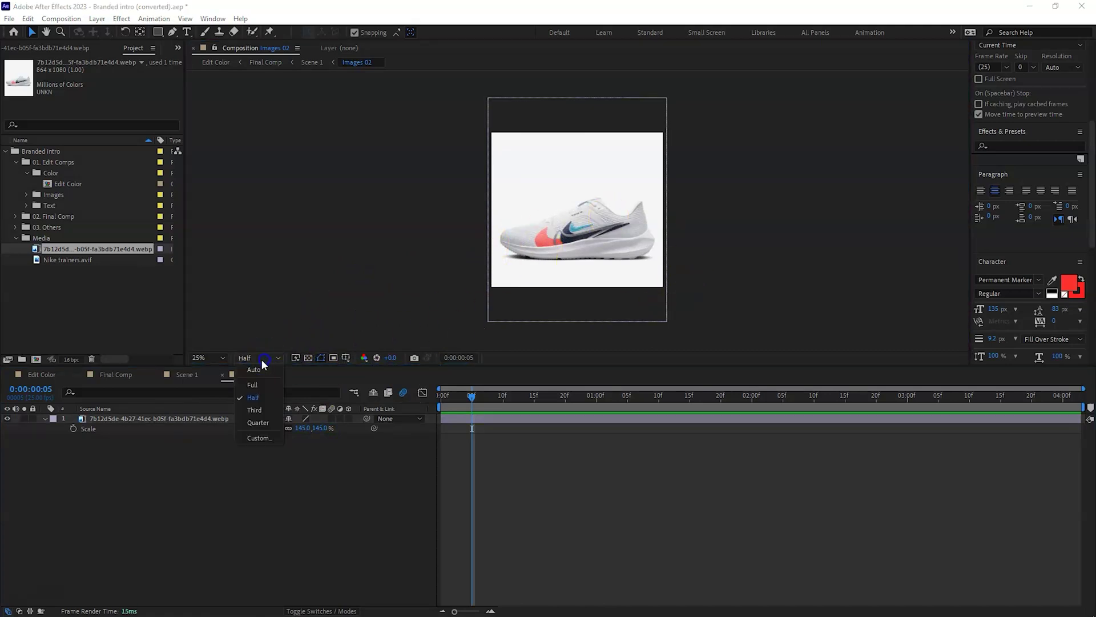
click(253, 385)
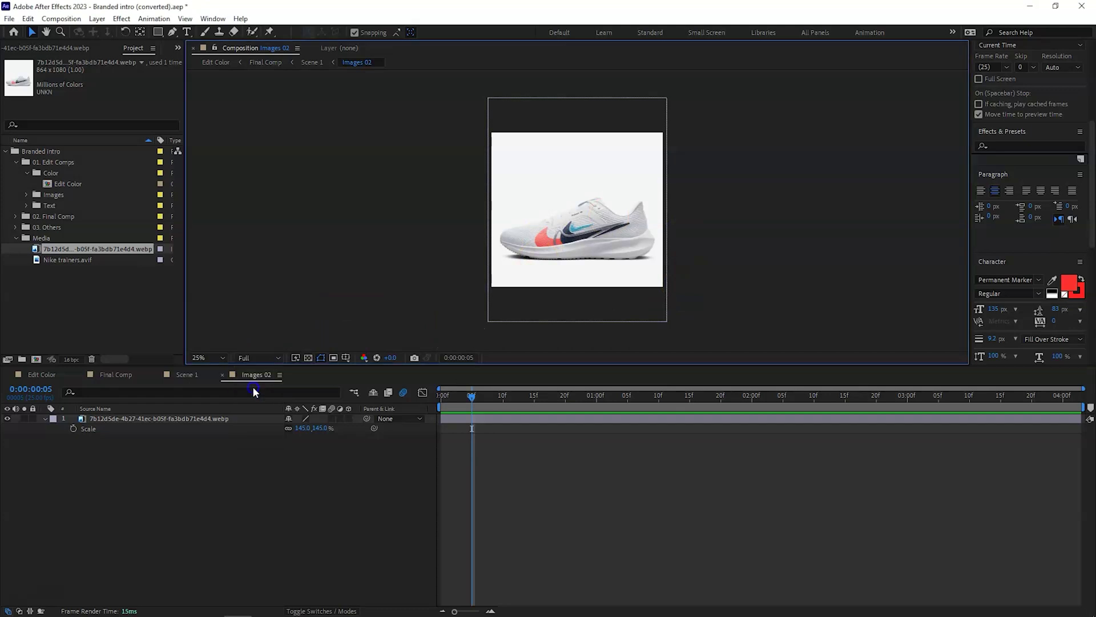
click(223, 375)
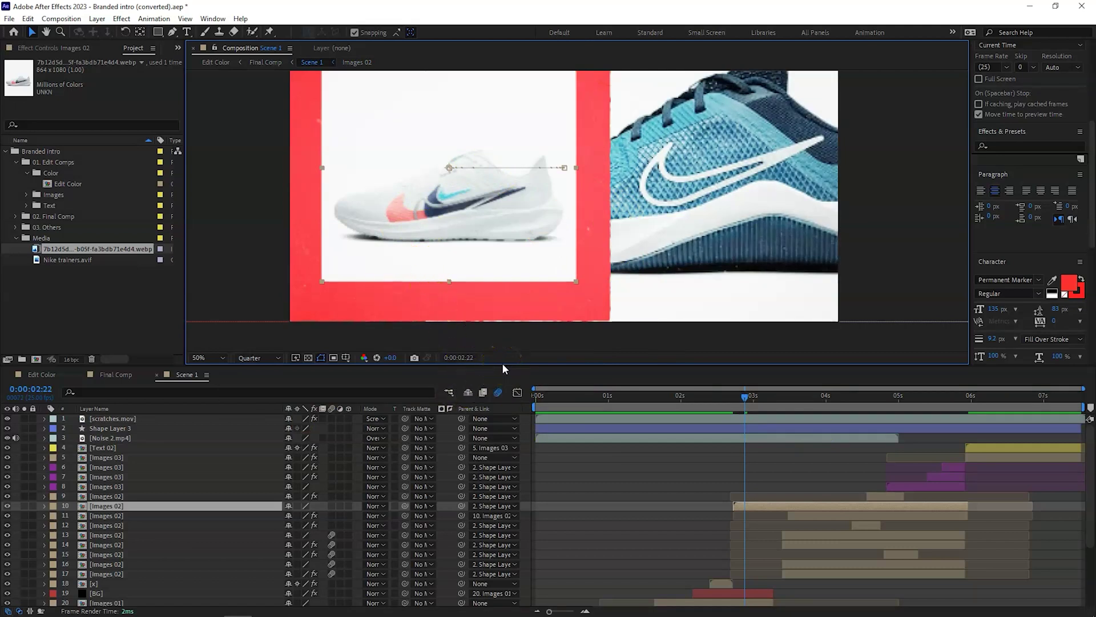
Enlarge the viewer, preview Scene 1 from near its start, then close the Scene 1 timeline
drag(502, 362, 502, 419)
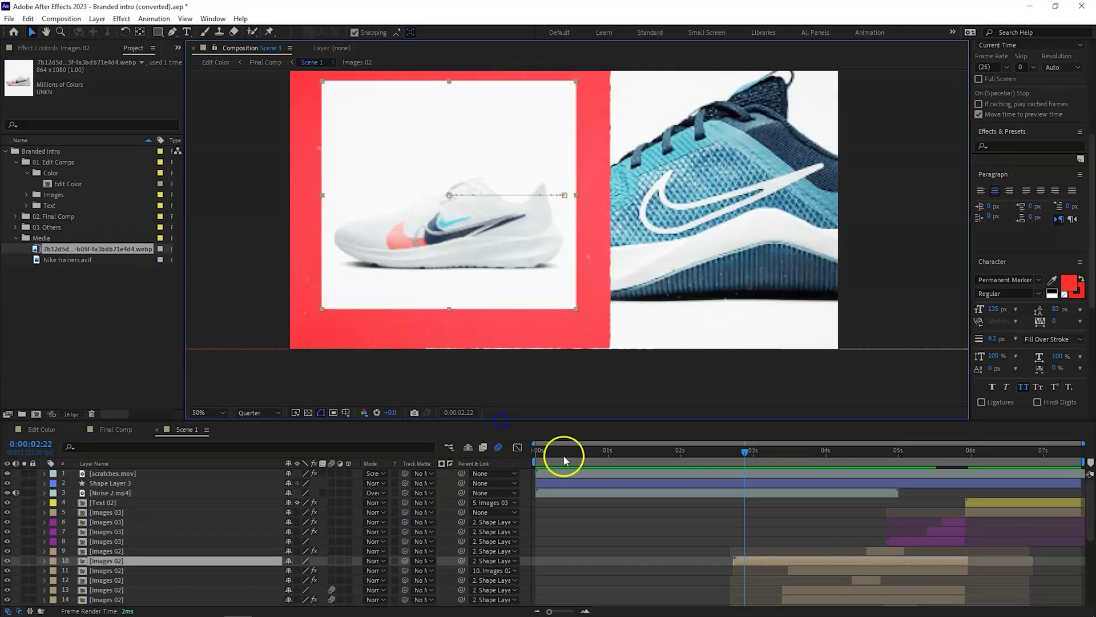
drag(688, 454, 539, 448)
key(space)
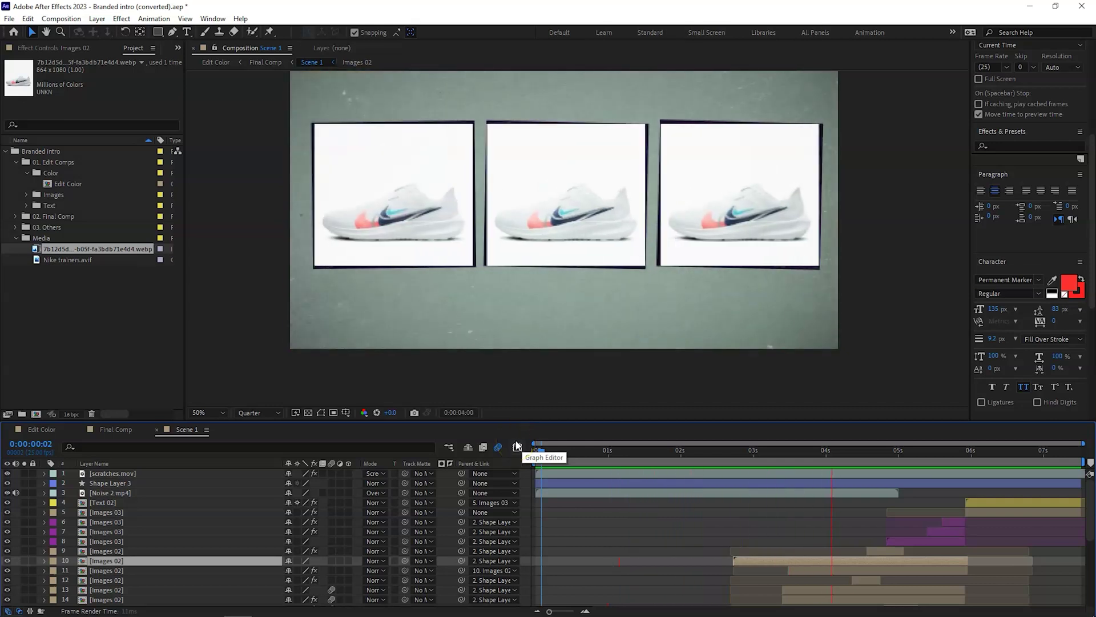
key(space)
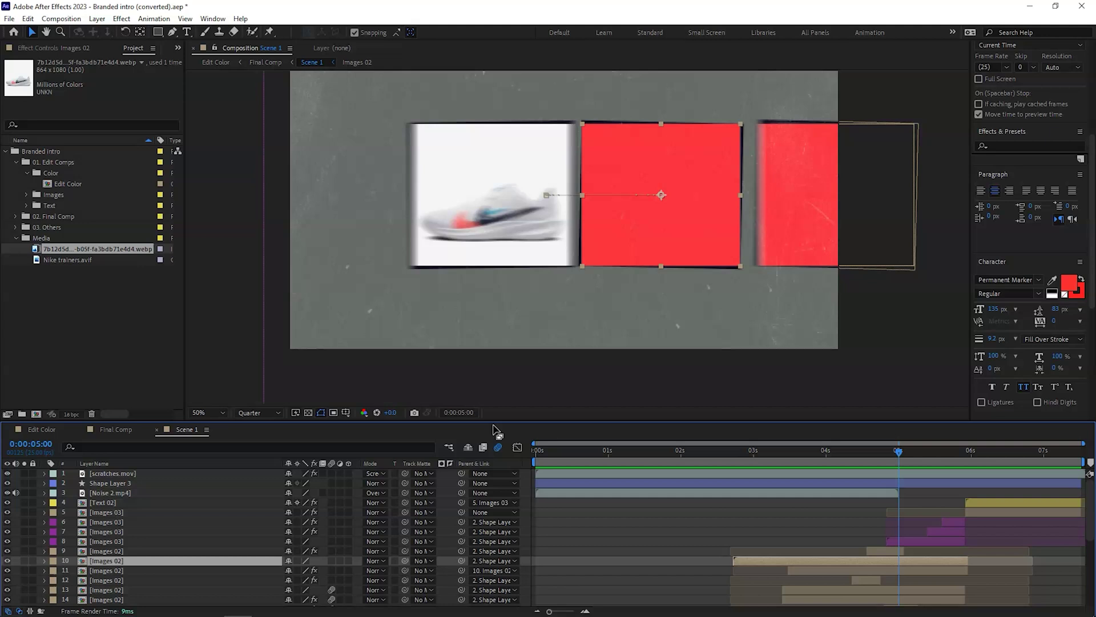
click(458, 428)
Close Scene 1 and play the Final Comp preview from its start
click(159, 434)
click(579, 513)
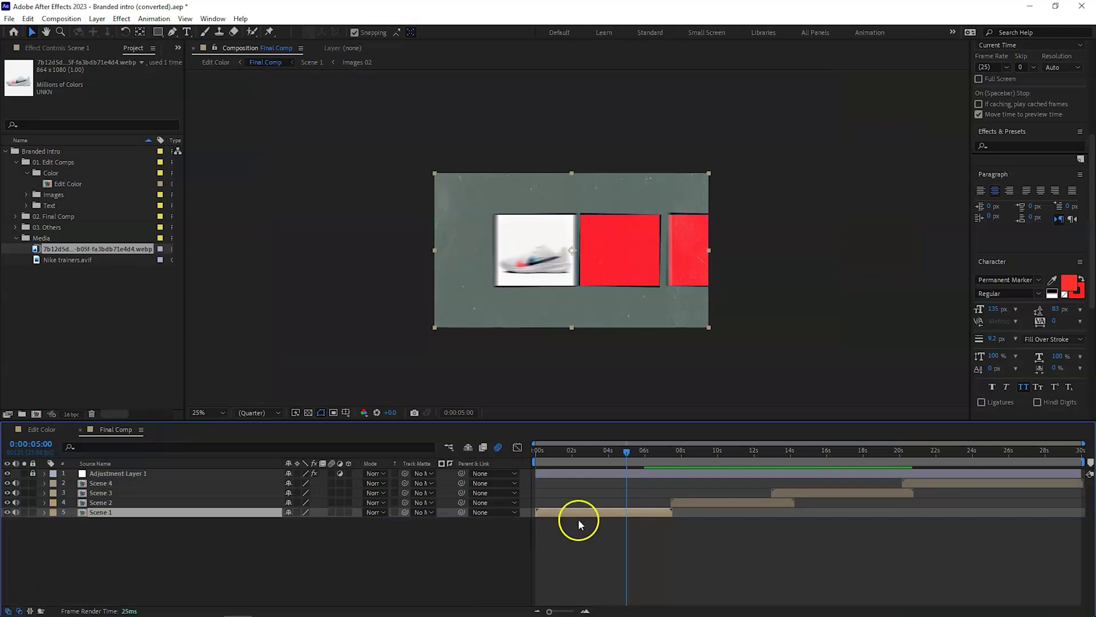
click(552, 450)
drag(549, 448, 517, 465)
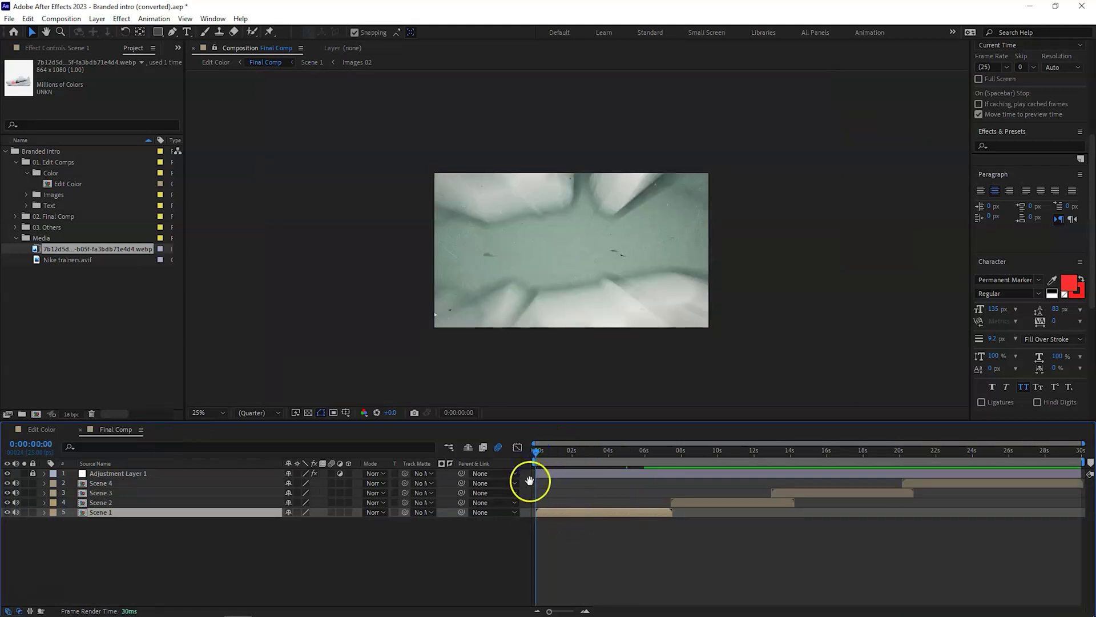
key(space)
key(space)
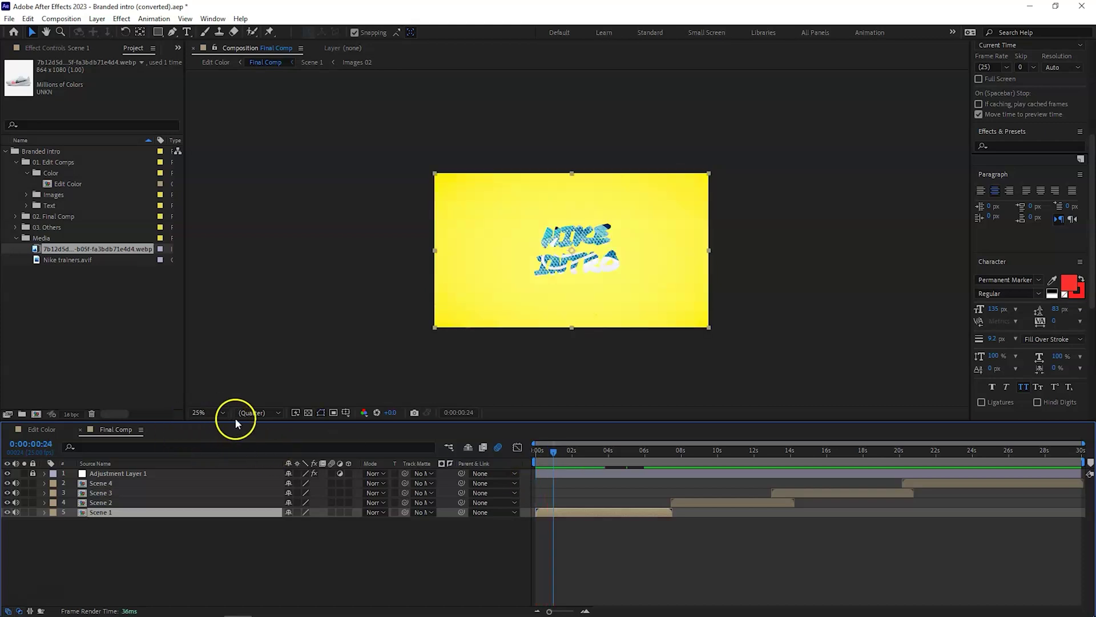
Set the Final Comp preview resolution to Half, fit the zoom, and enlarge the viewer
click(255, 413)
click(254, 451)
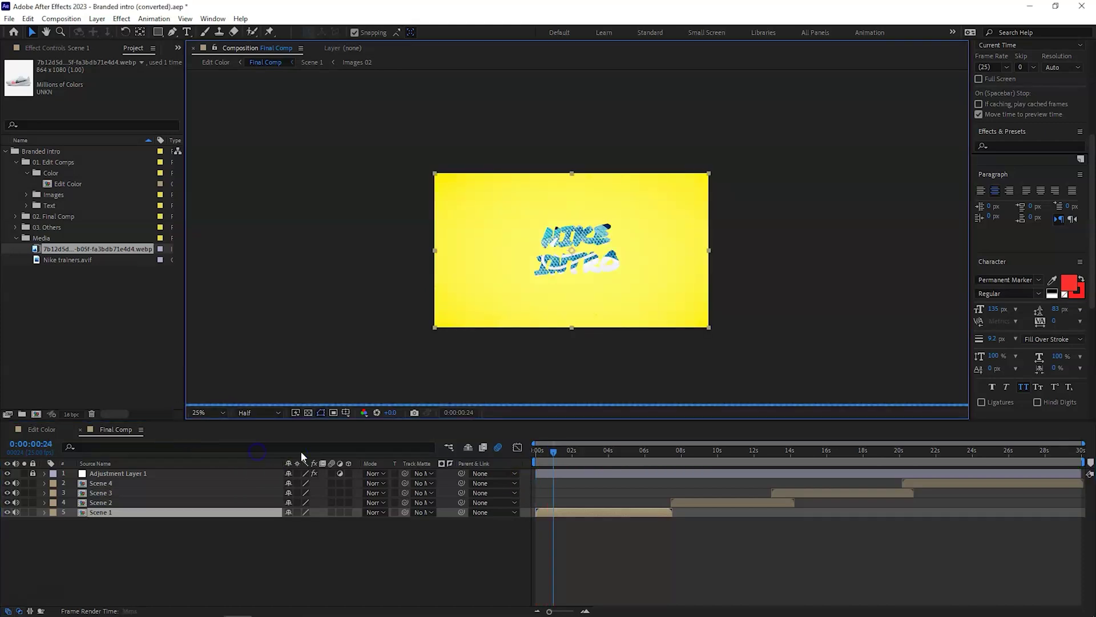
drag(556, 450, 520, 454)
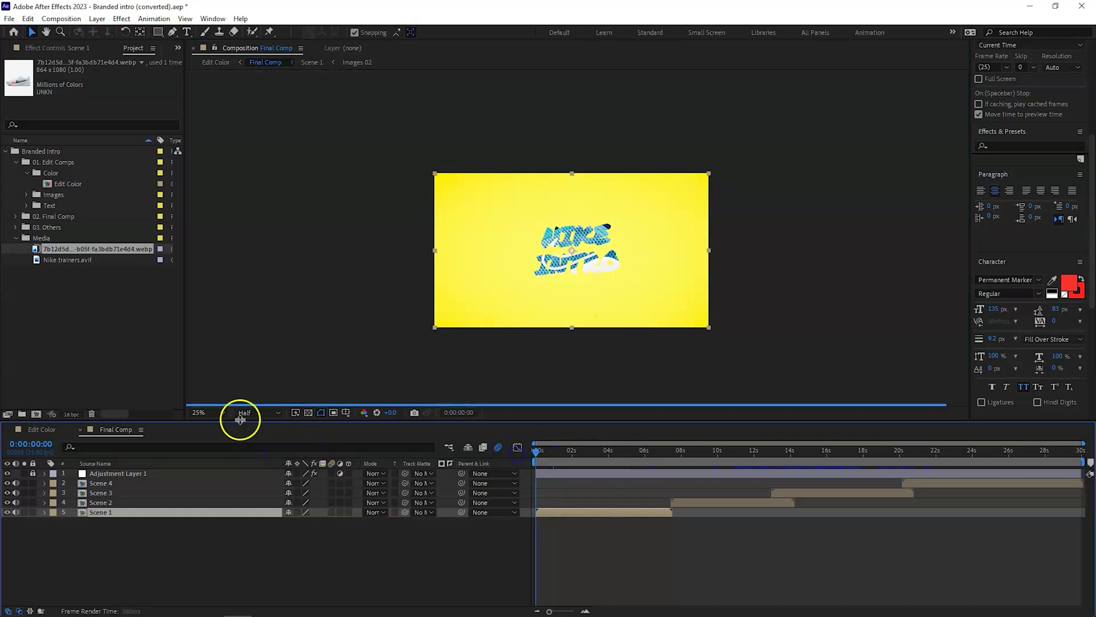
click(217, 412)
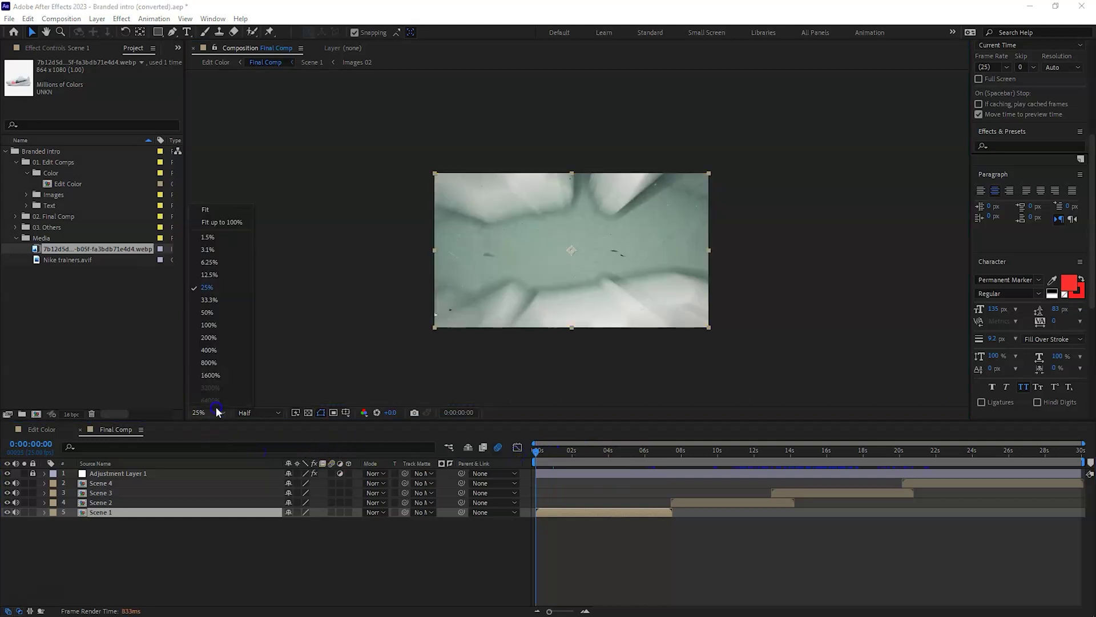
click(217, 208)
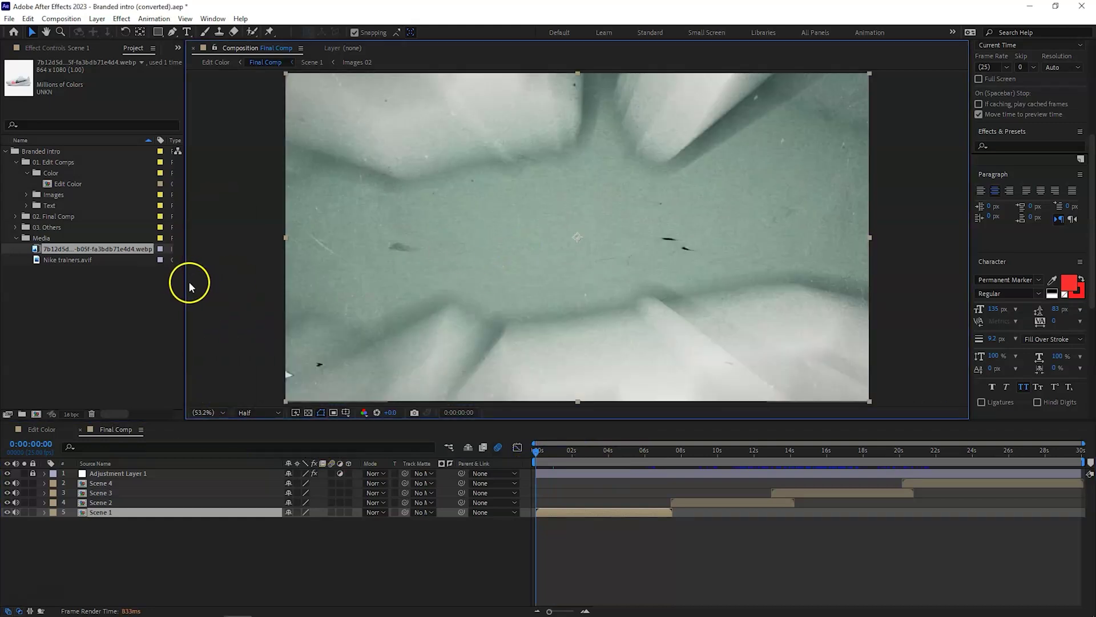
drag(184, 282, 98, 293)
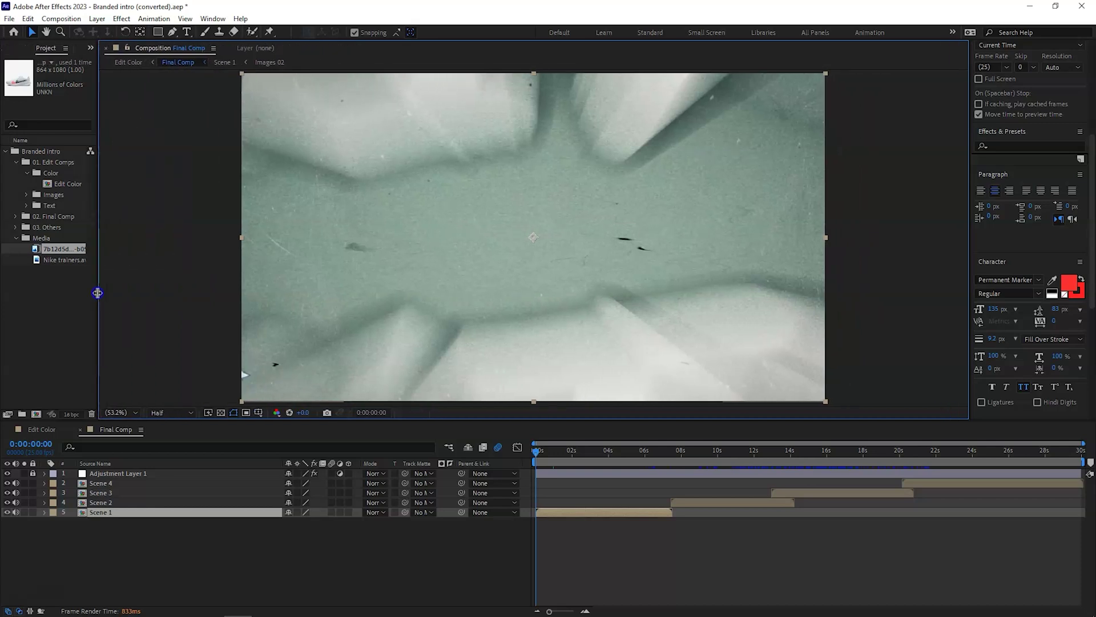
drag(374, 422, 391, 484)
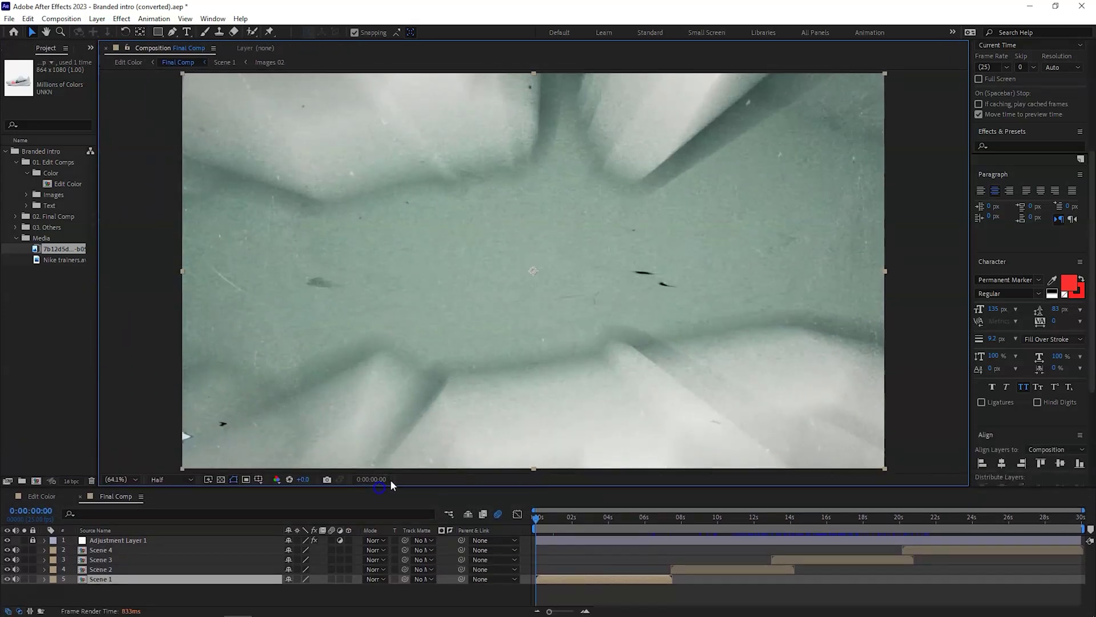
Preview the Final Comp intro, scrub to 0:00:05:08 at the scene transition, and enlarge the timeline
click(535, 516)
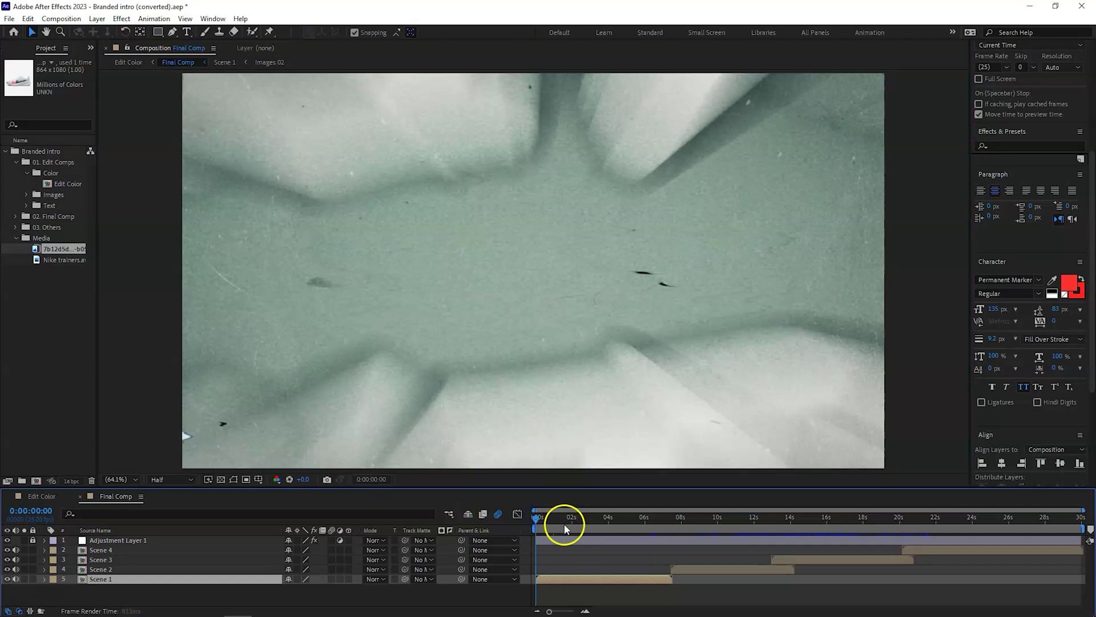
key(space)
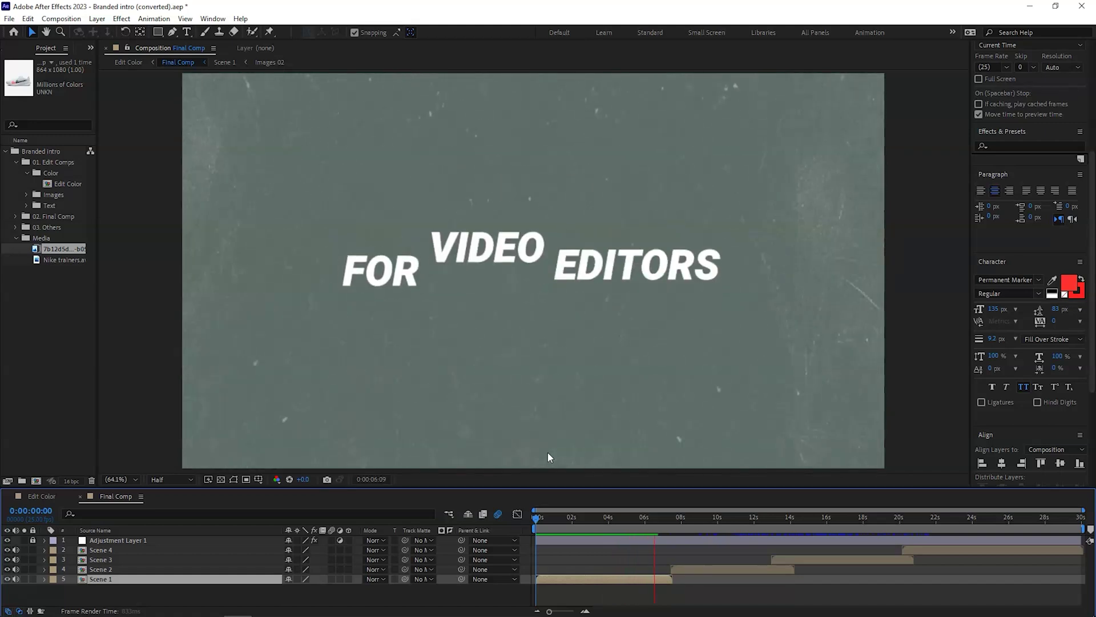
key(space)
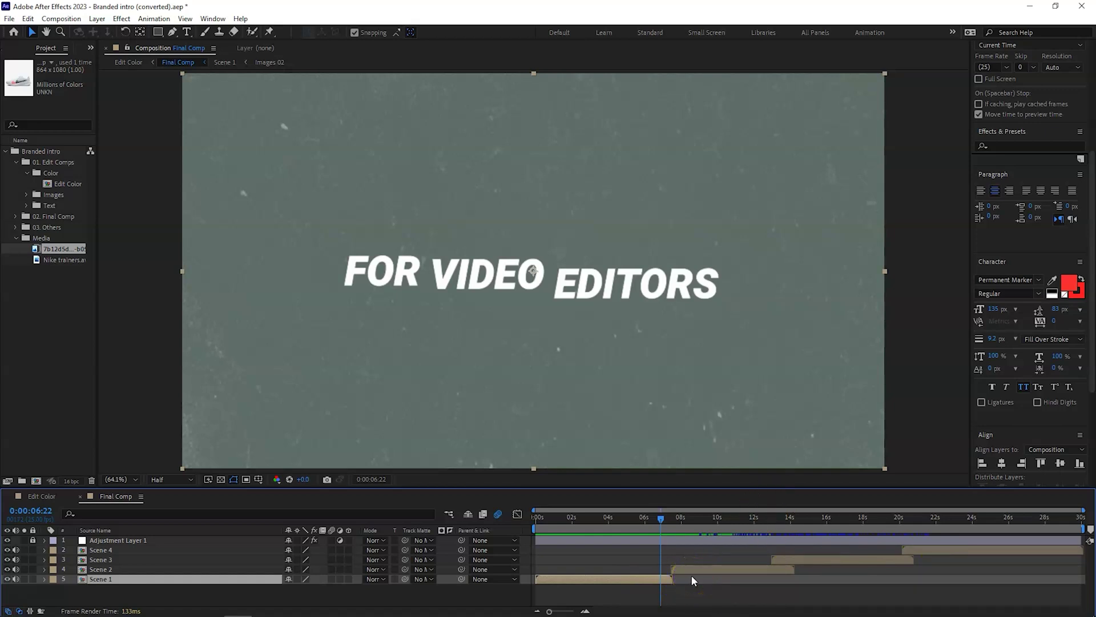
click(644, 524)
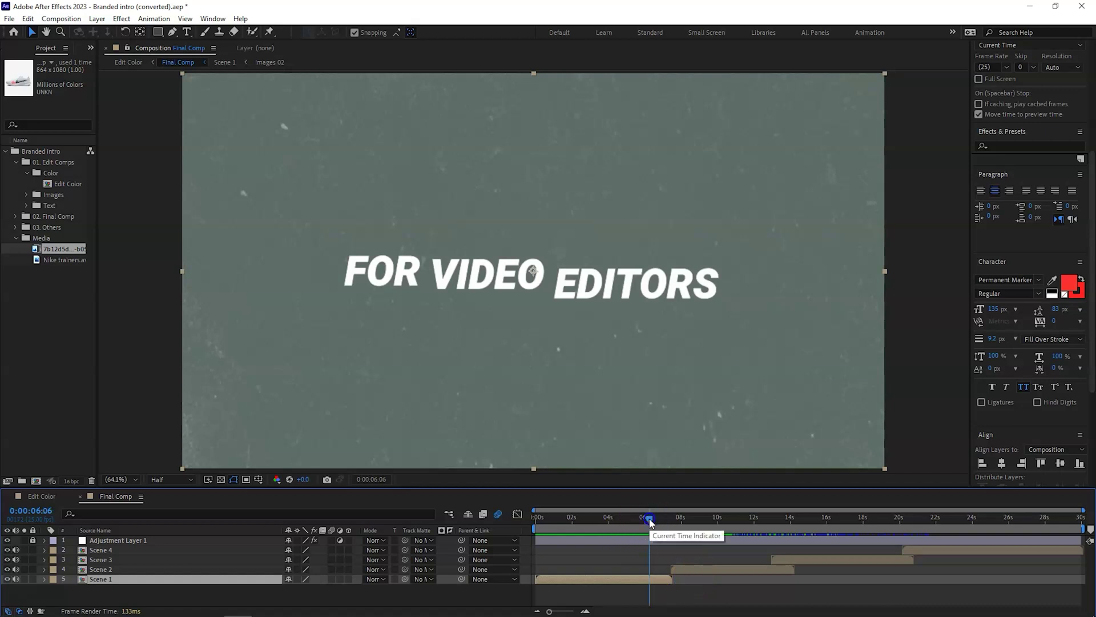
drag(644, 524, 632, 526)
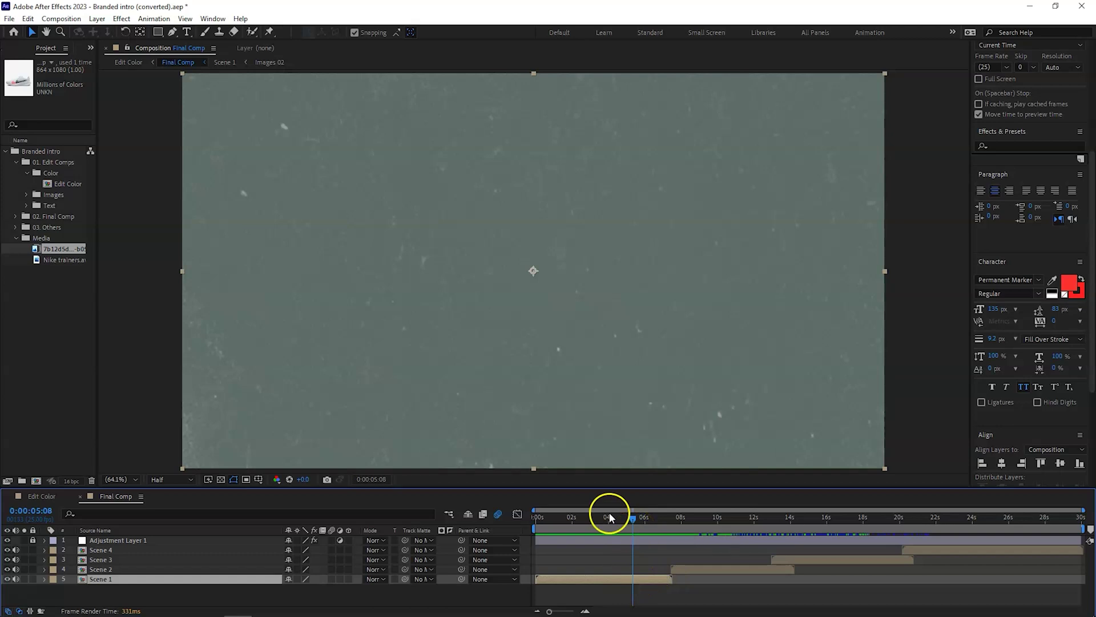
drag(586, 486, 607, 408)
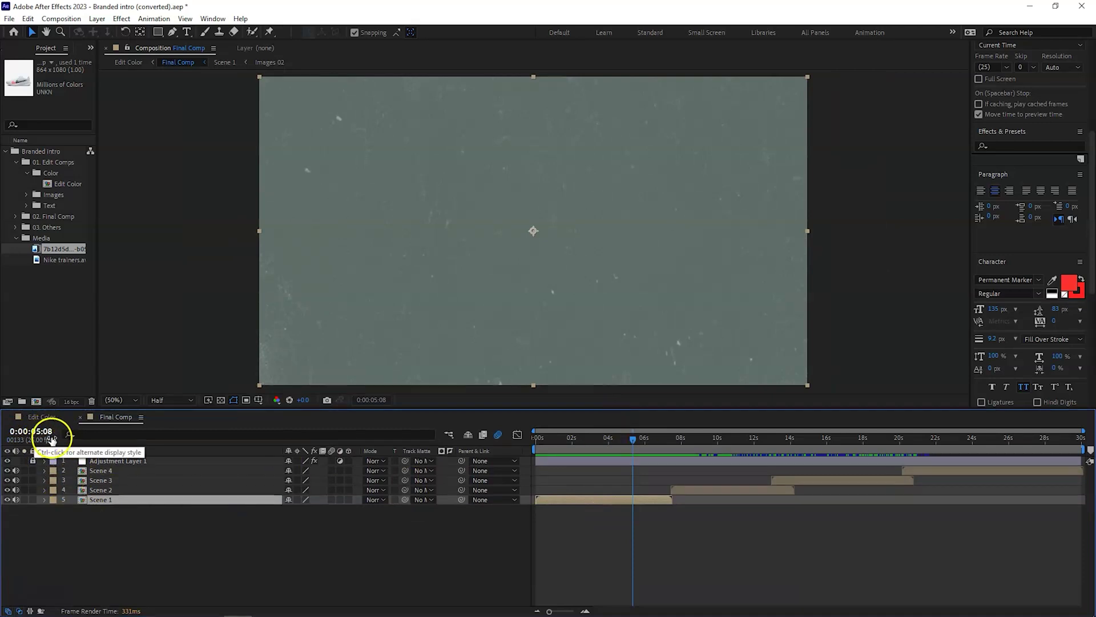
Open Scene 1 and shorten its composition duration from 0:00:07:13 to 0:00:05:08
double_click(632, 500)
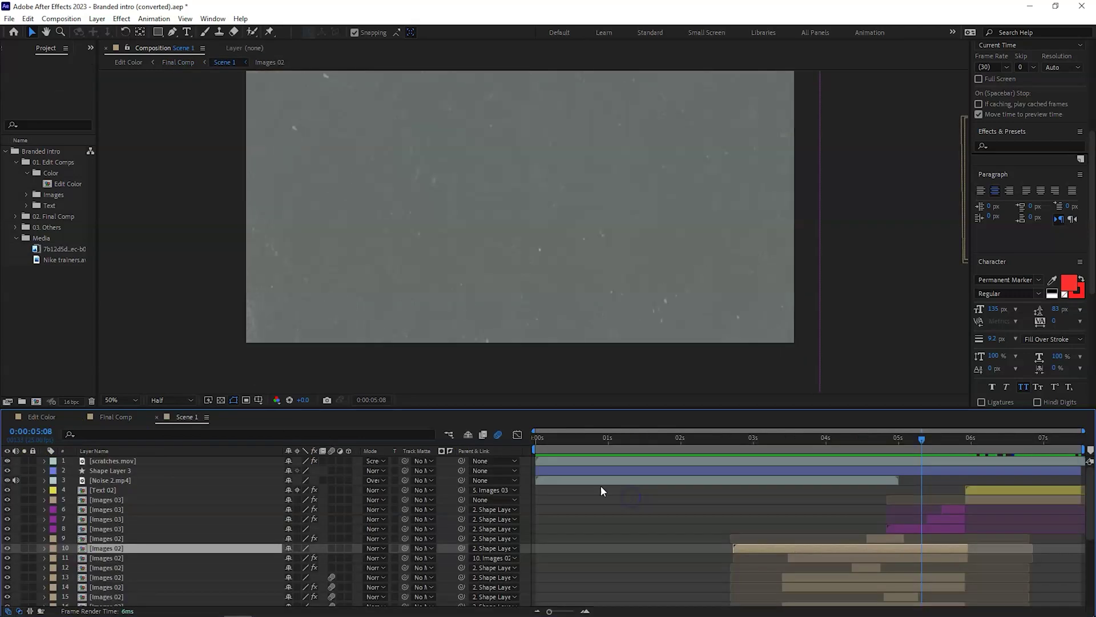
click(61, 18)
click(80, 47)
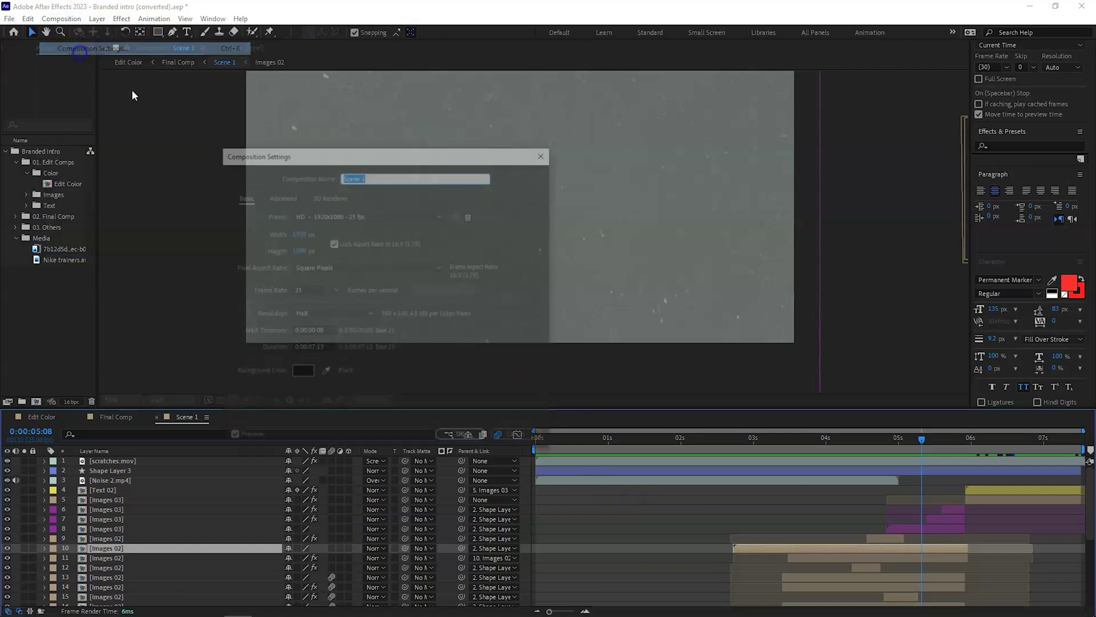
click(313, 348)
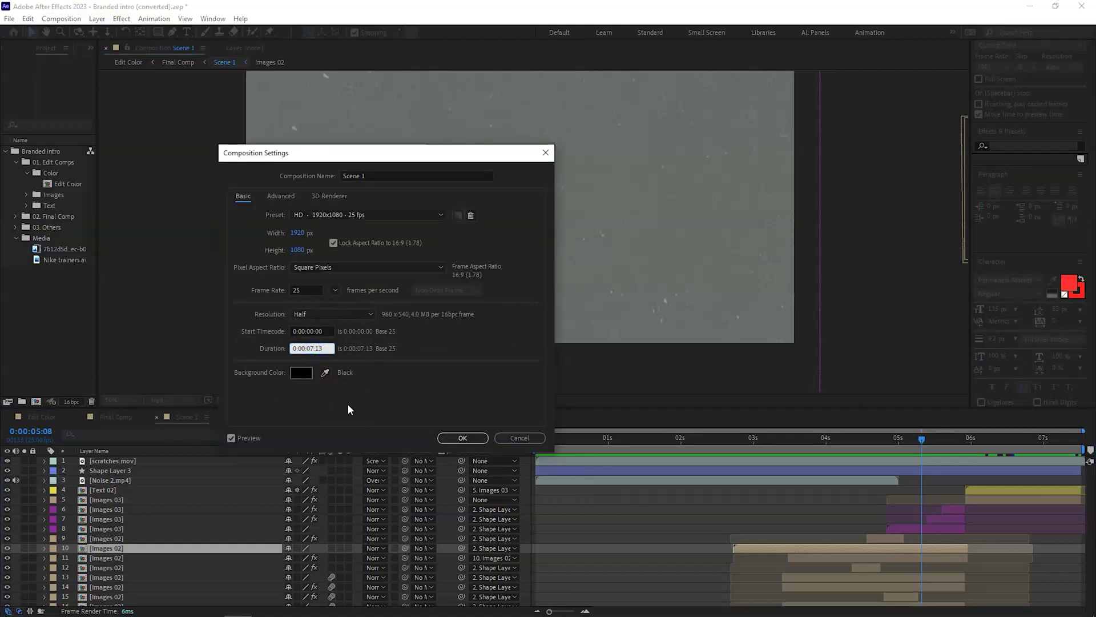
key(BackSpace)
text(5)
key(End)
key(shift+Left)
key(shift+Left)
text(08)
key(Return)
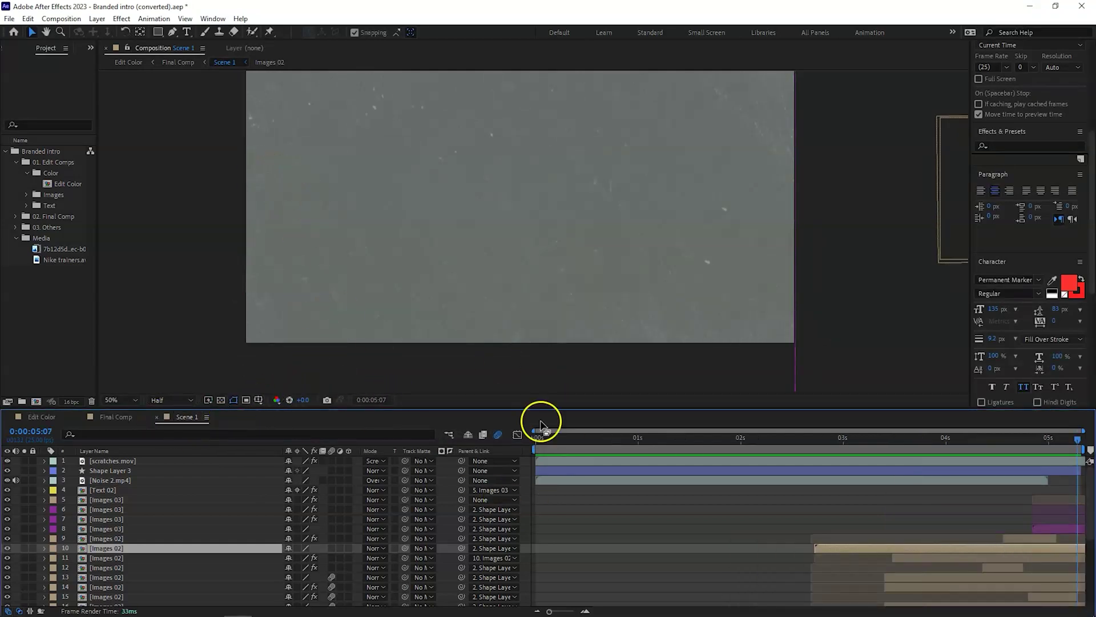
In Final Comp, move Scene 2 to start where Scene 1 ends, preview, and nudge it later
click(154, 421)
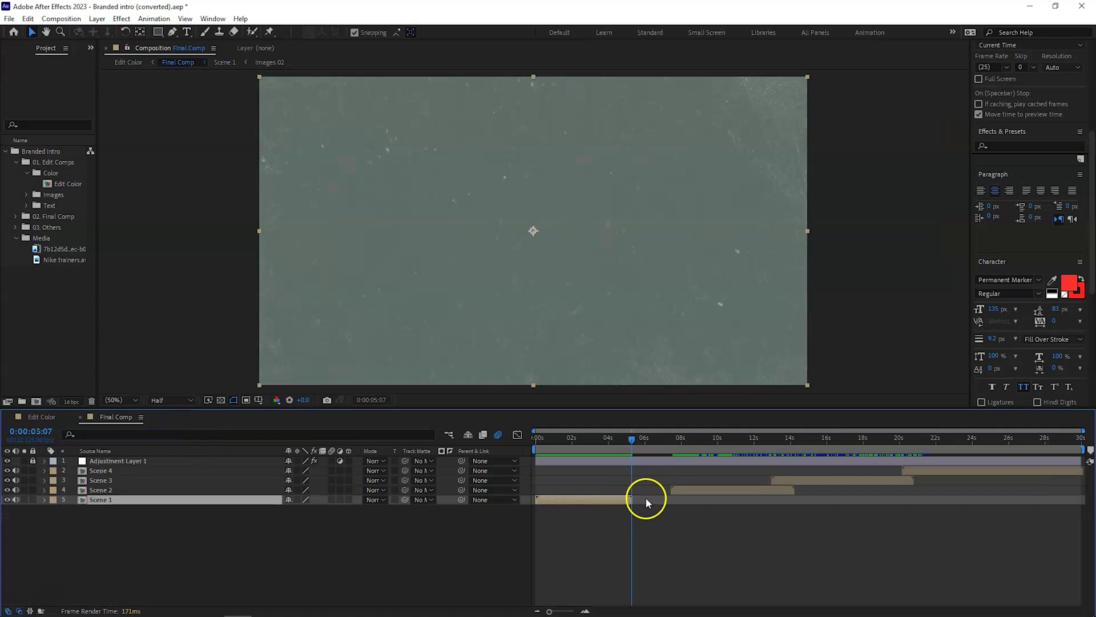
drag(707, 489, 668, 495)
click(571, 439)
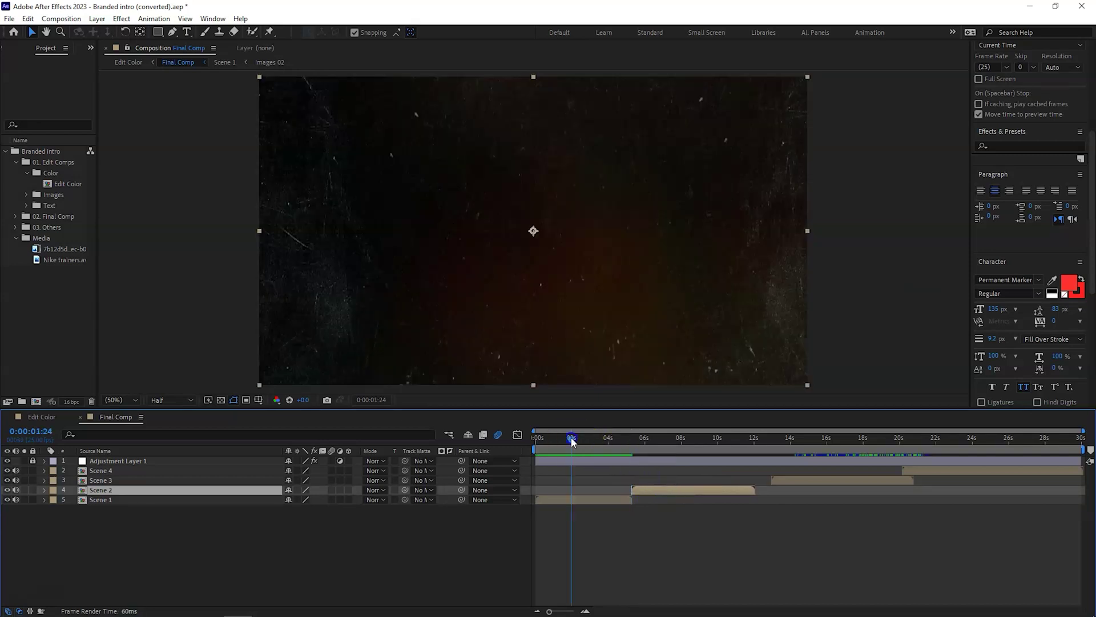
key(space)
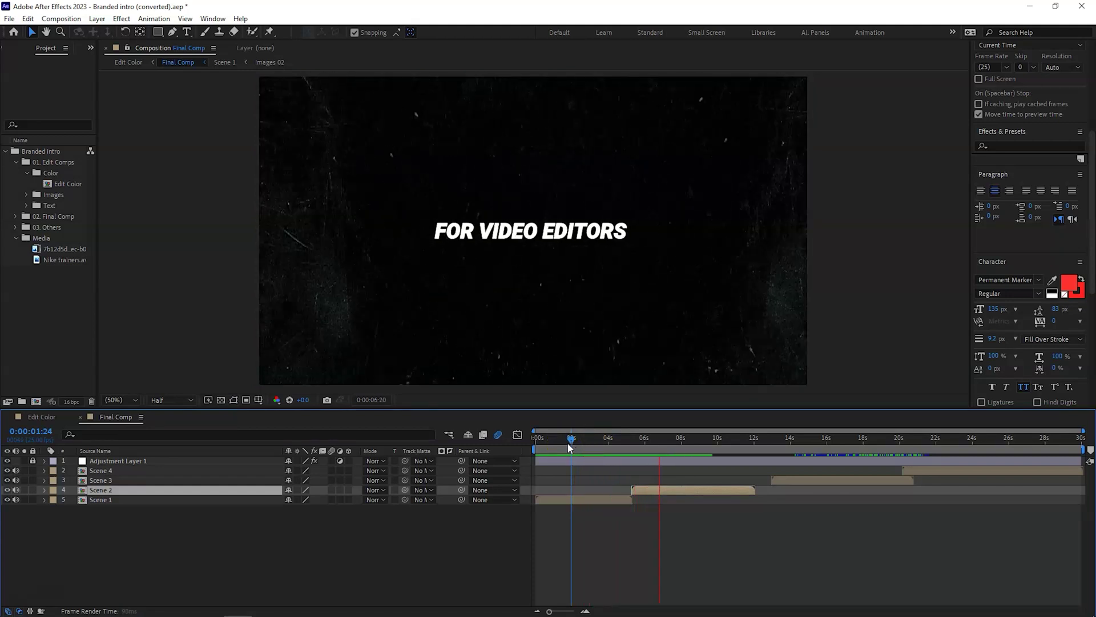
key(space)
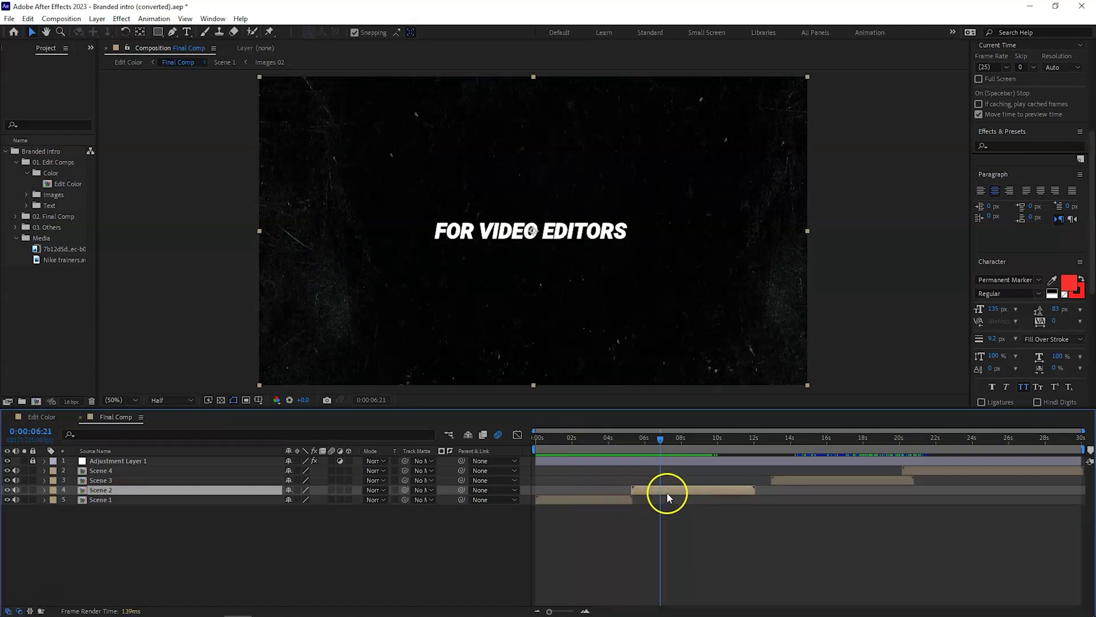
drag(668, 496, 685, 494)
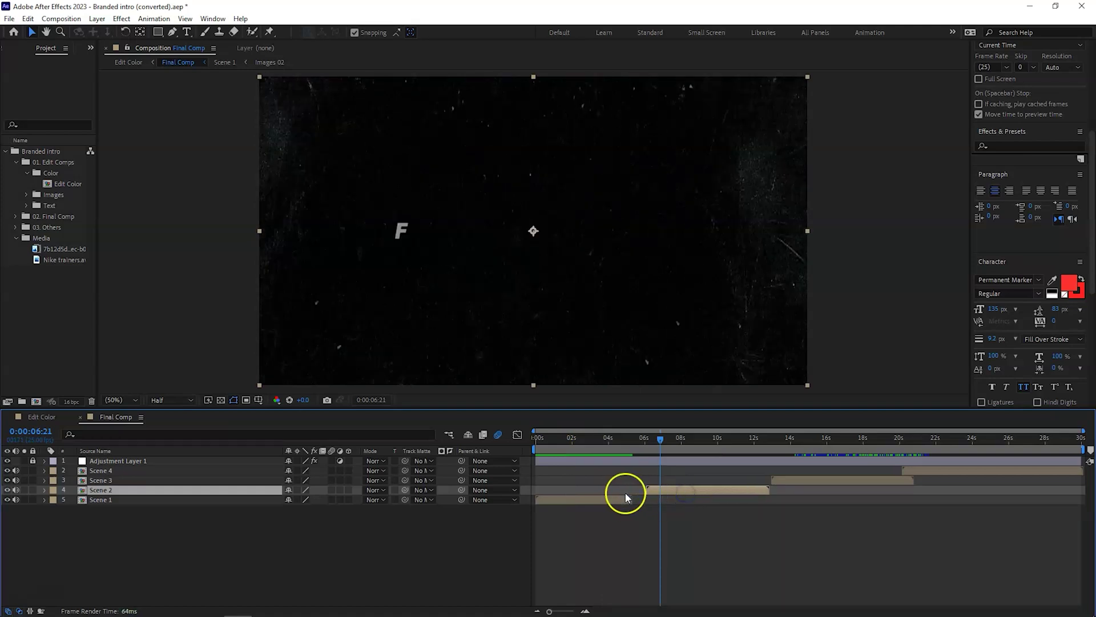
Reopen Scene 1 and set its composition duration to 0:00:10:00 in Composition Settings
double_click(581, 500)
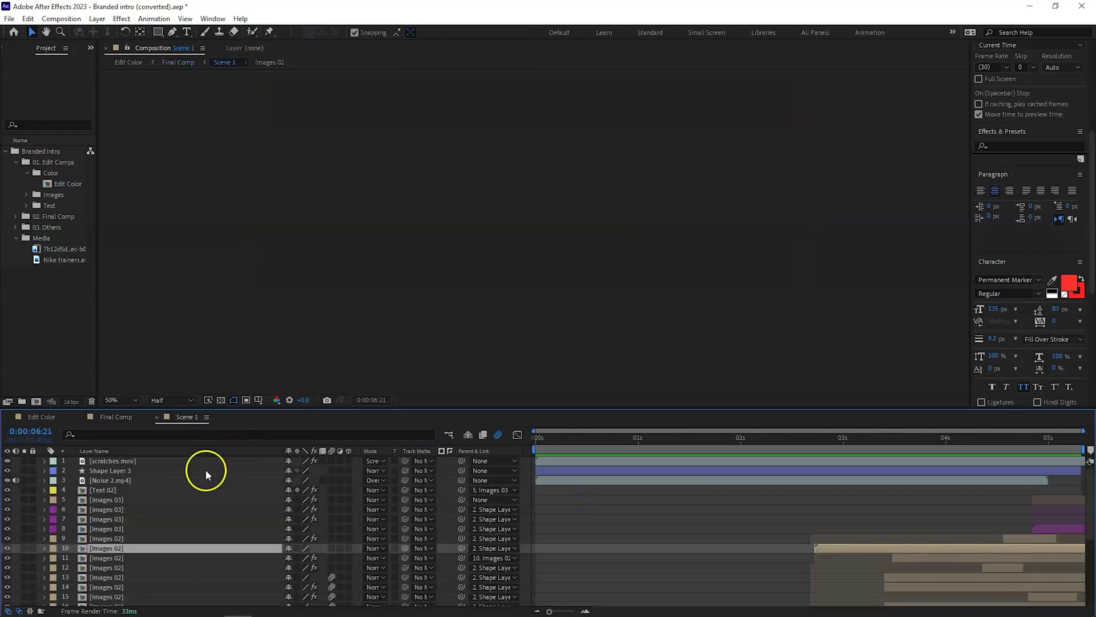
click(61, 19)
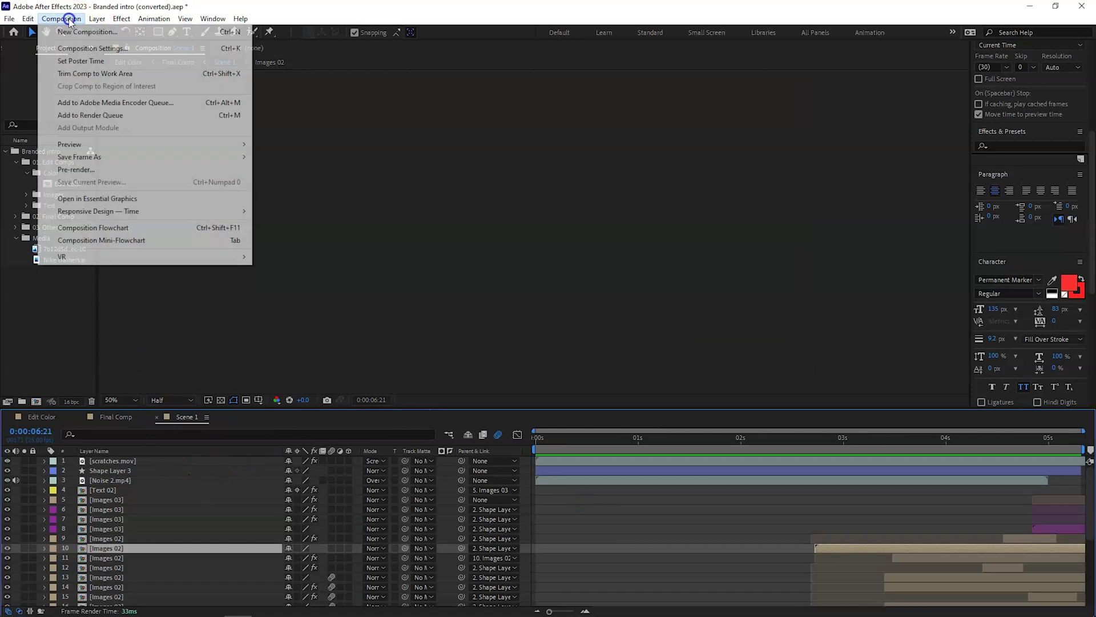
click(70, 48)
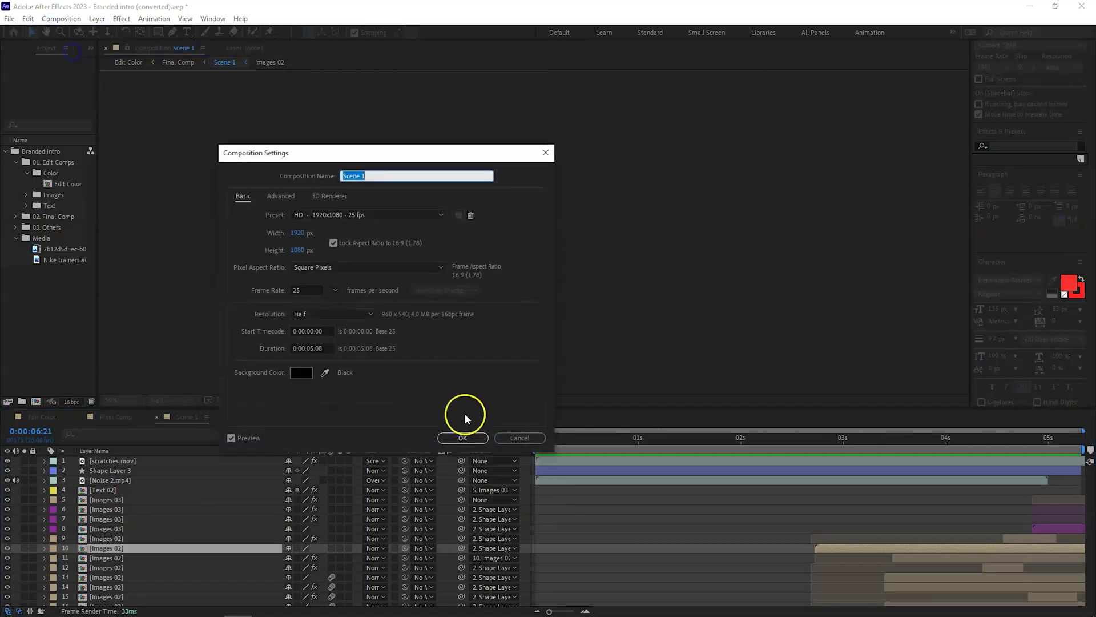
click(319, 346)
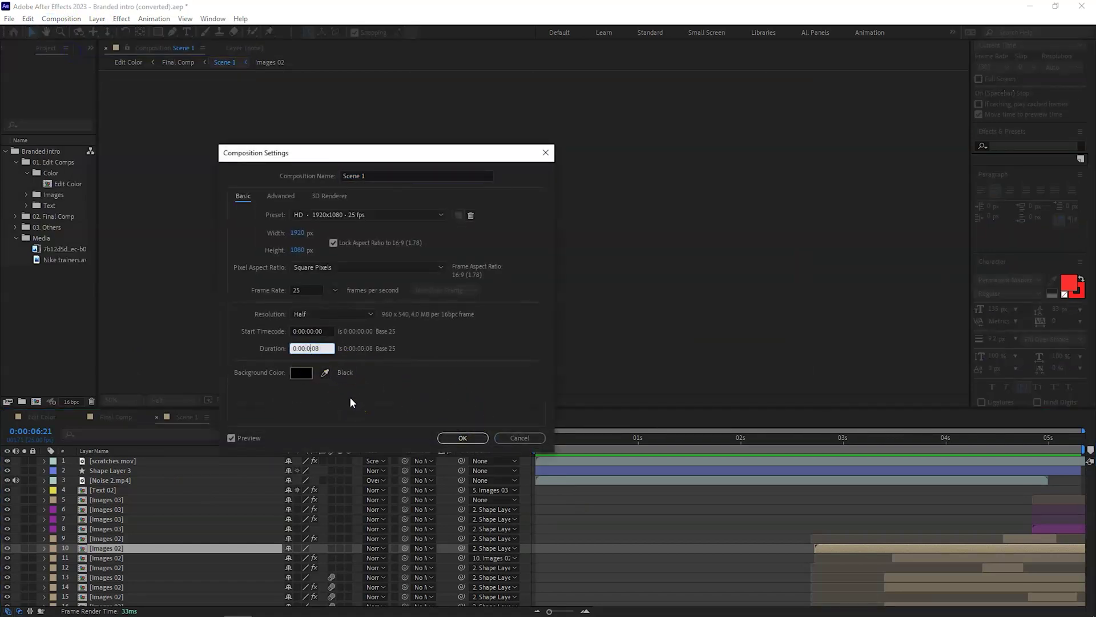
text(:010:00)
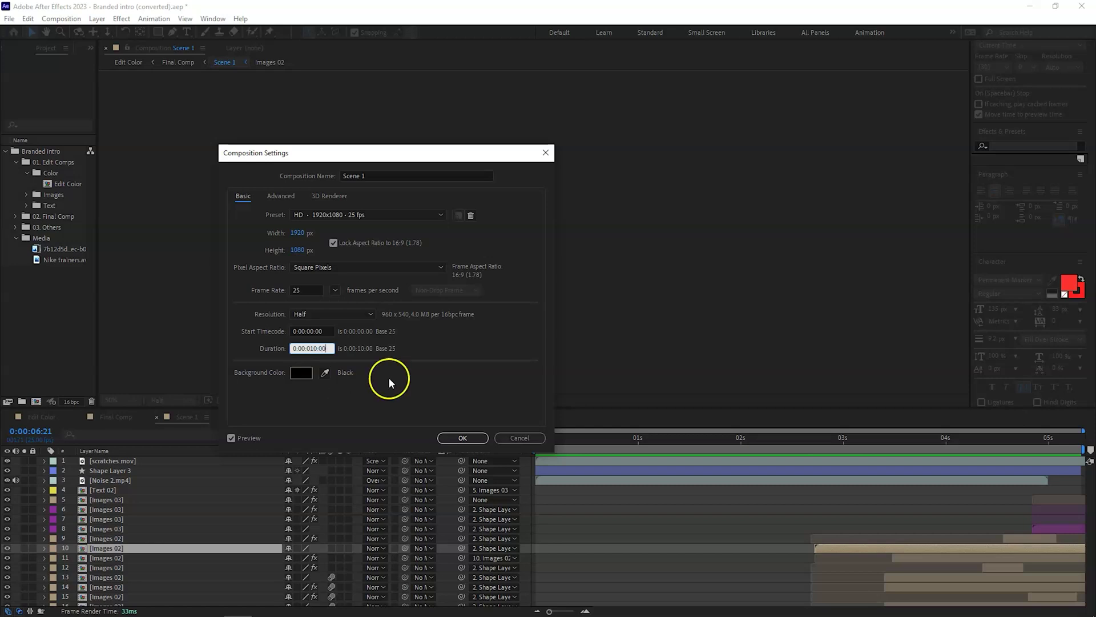
click(298, 348)
click(464, 438)
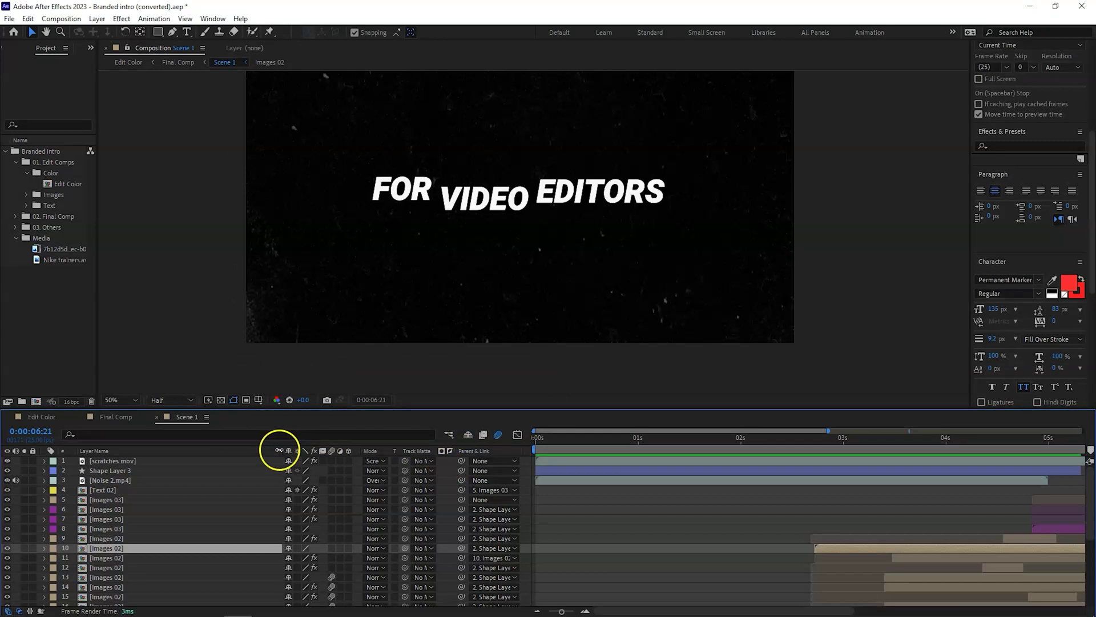
In Final Comp, slide the Scene 2 layer to start at 10 seconds, fine-tuning its position
click(108, 417)
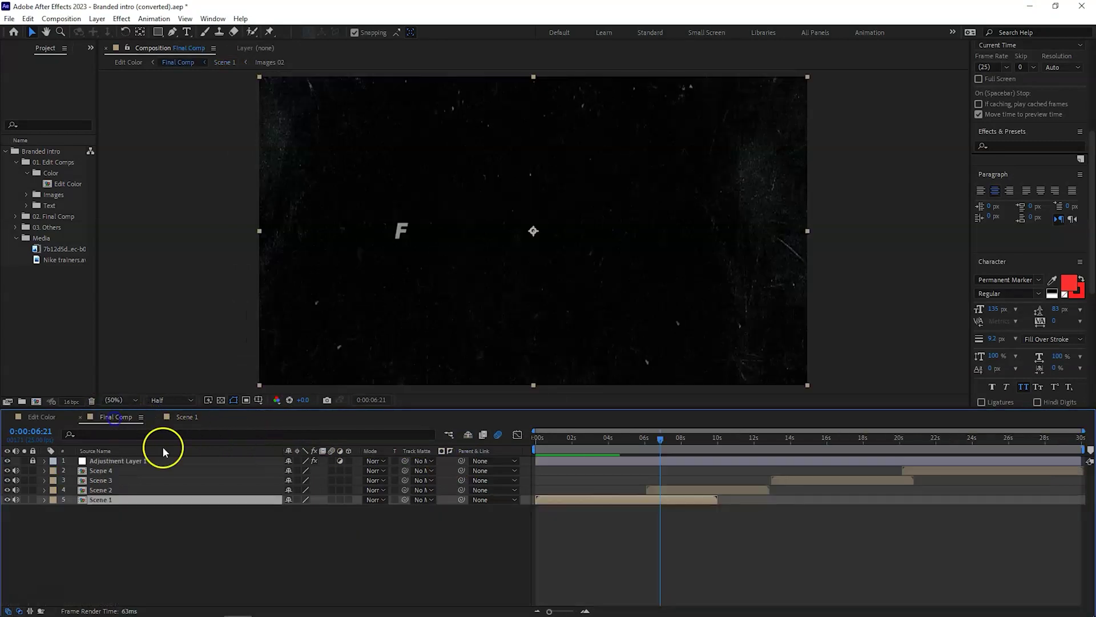
click(685, 492)
drag(718, 491, 757, 494)
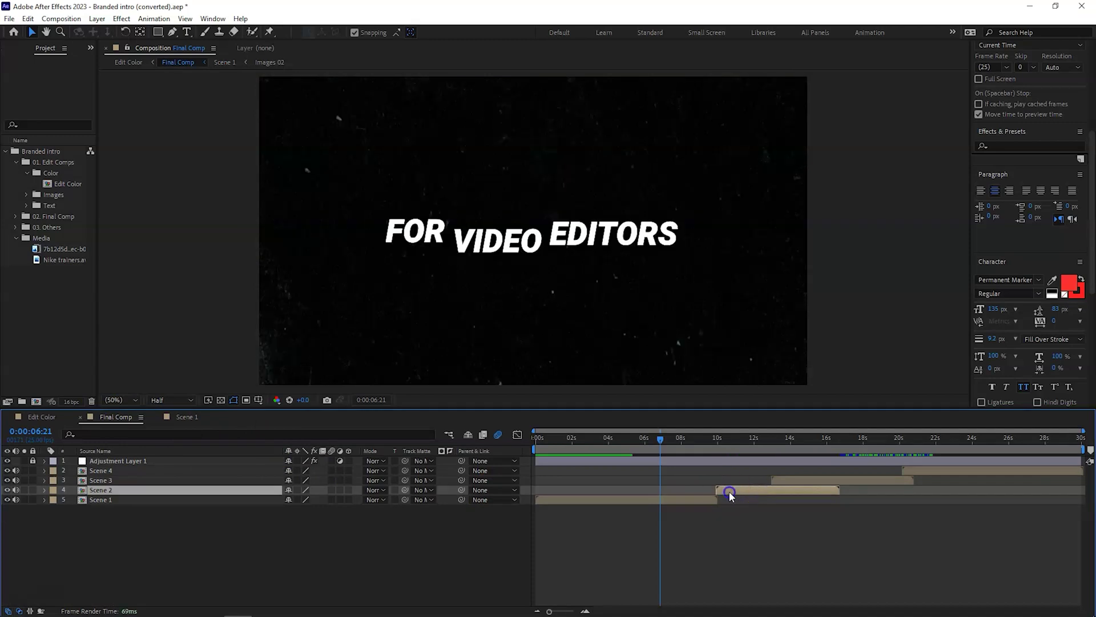
drag(730, 493, 734, 494)
drag(732, 491, 731, 491)
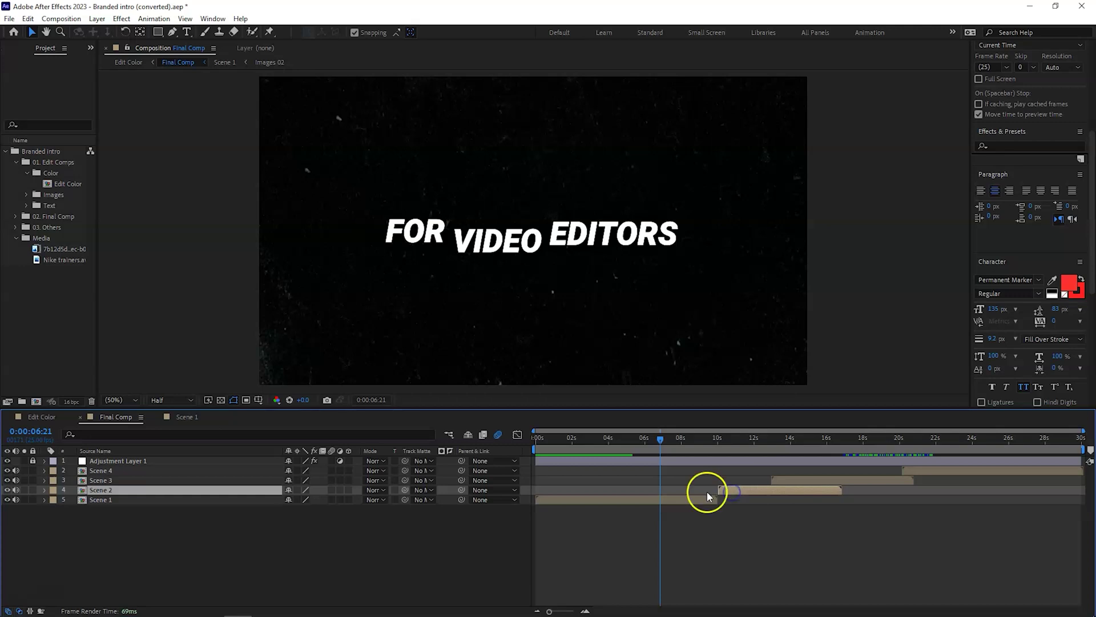
In Scene 1, trim Text 02's end near 7 seconds, review the closing frames, and select Images 02
double_click(604, 497)
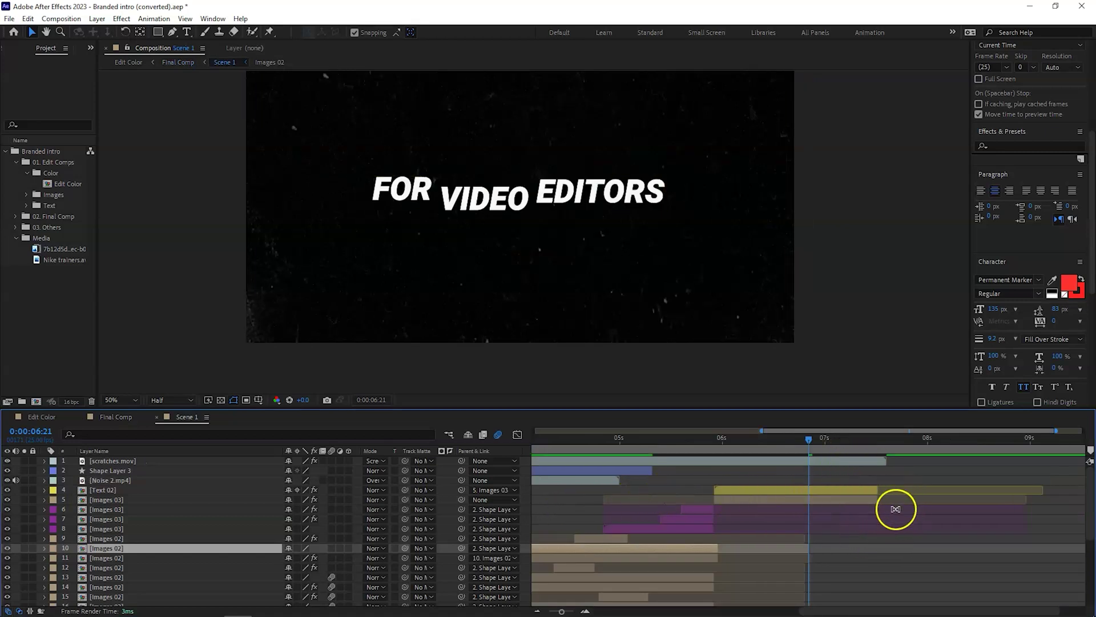
click(921, 438)
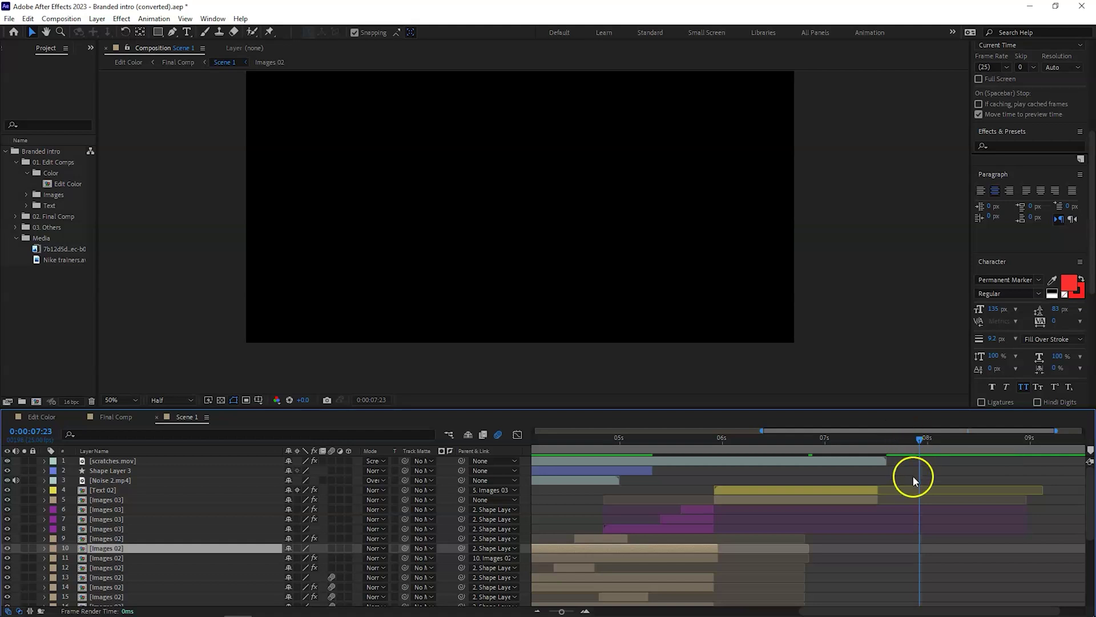
drag(886, 496, 876, 494)
drag(898, 440, 875, 446)
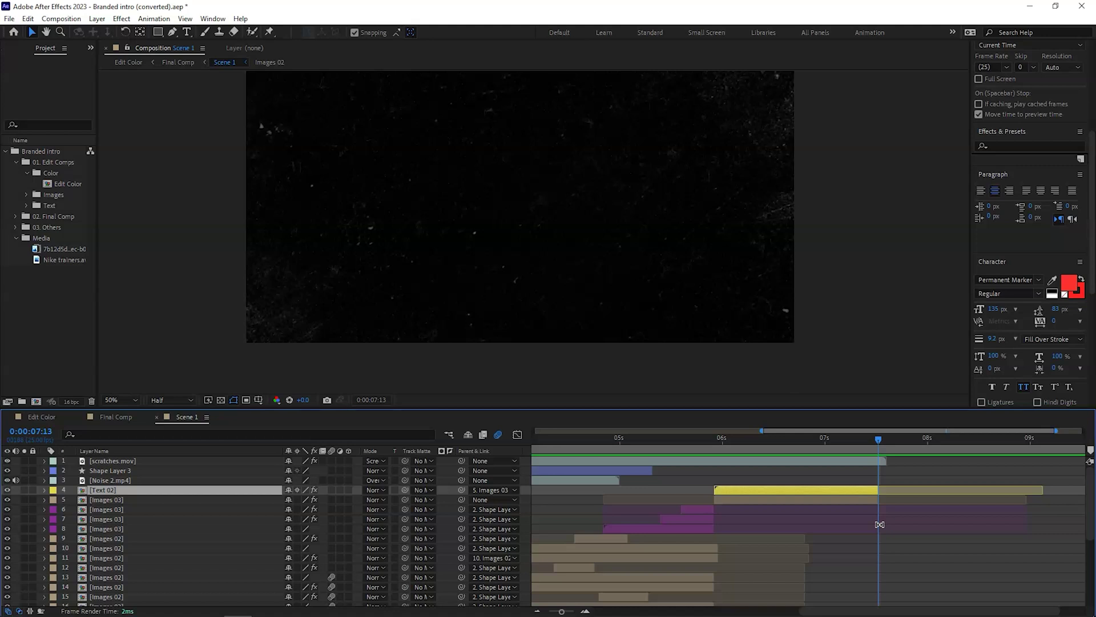
click(115, 536)
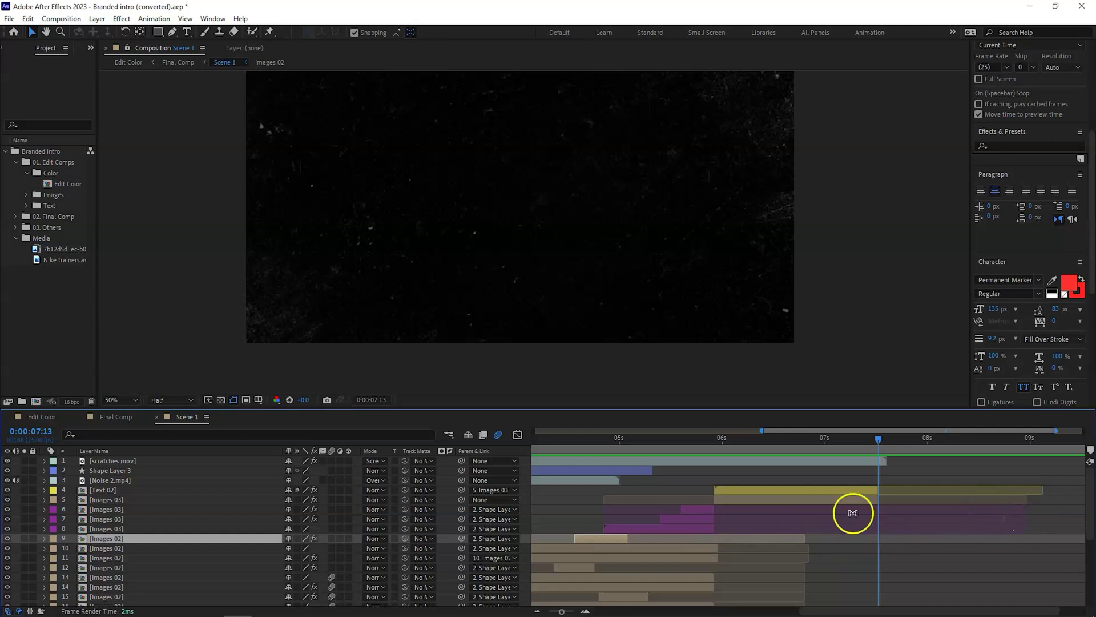
Close the Scene 1 timeline, leaving Final Comp with its adjustment layer and four scenes
click(157, 418)
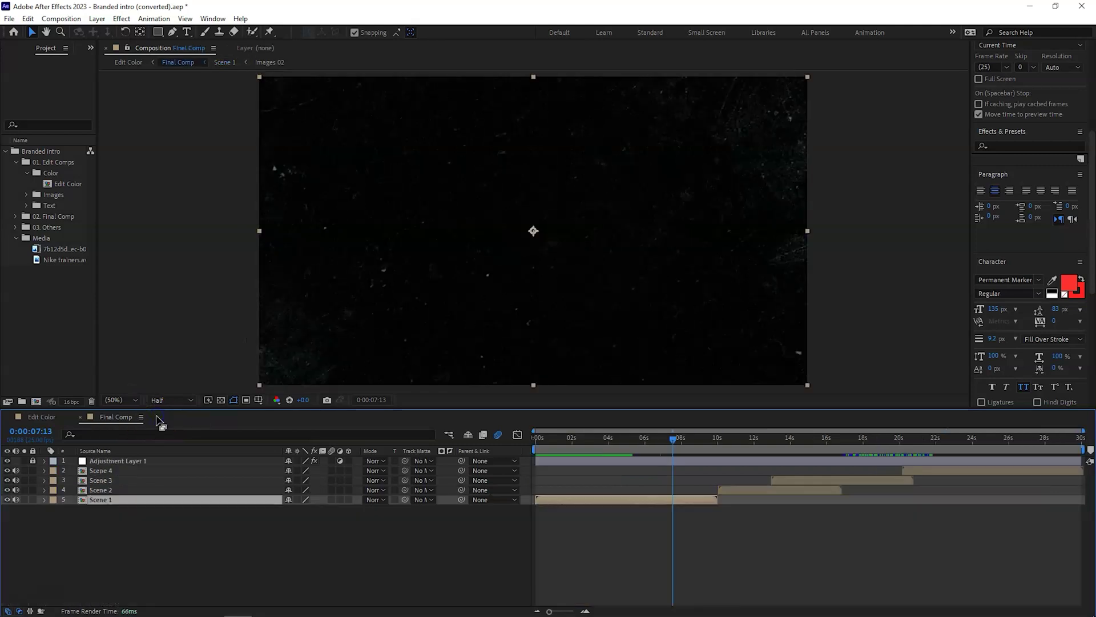